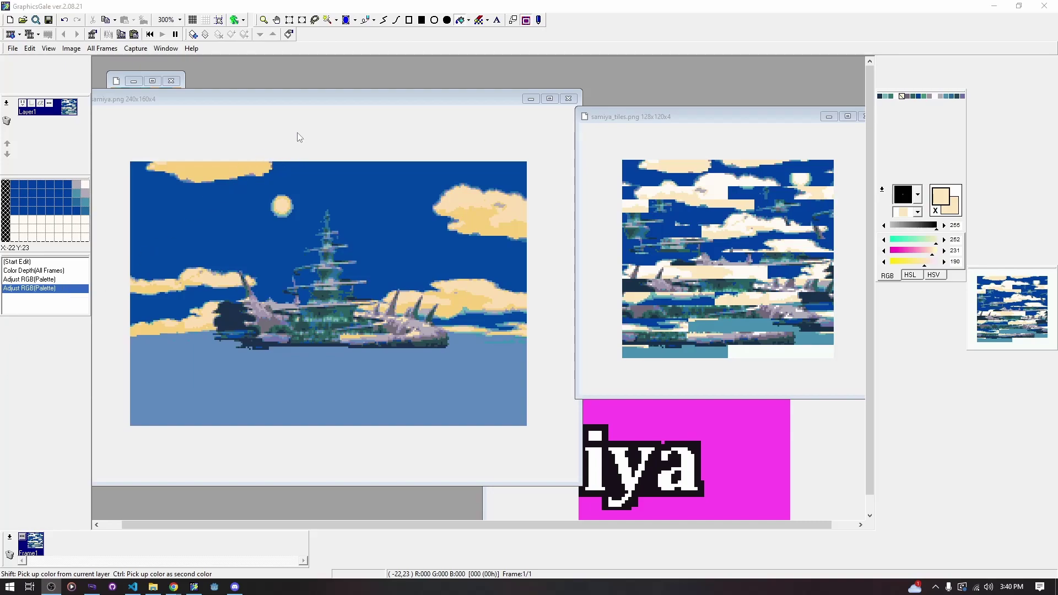
Arrange the samiya and samiya_tiles image windows side by side in GraphicsGale.
left_click_drag(285, 99, 341, 79)
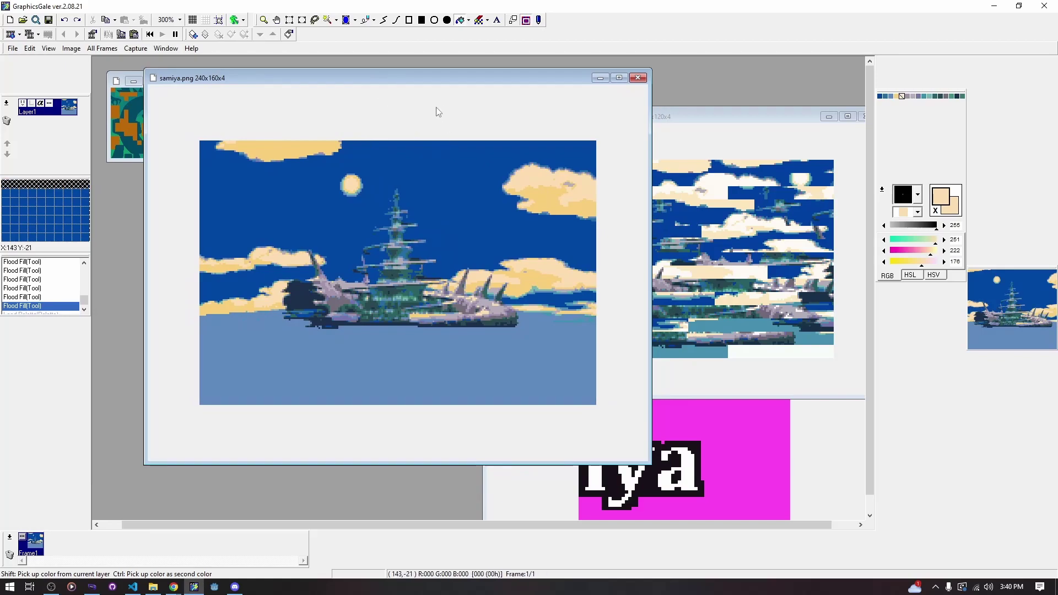
left_click_drag(438, 77, 385, 84)
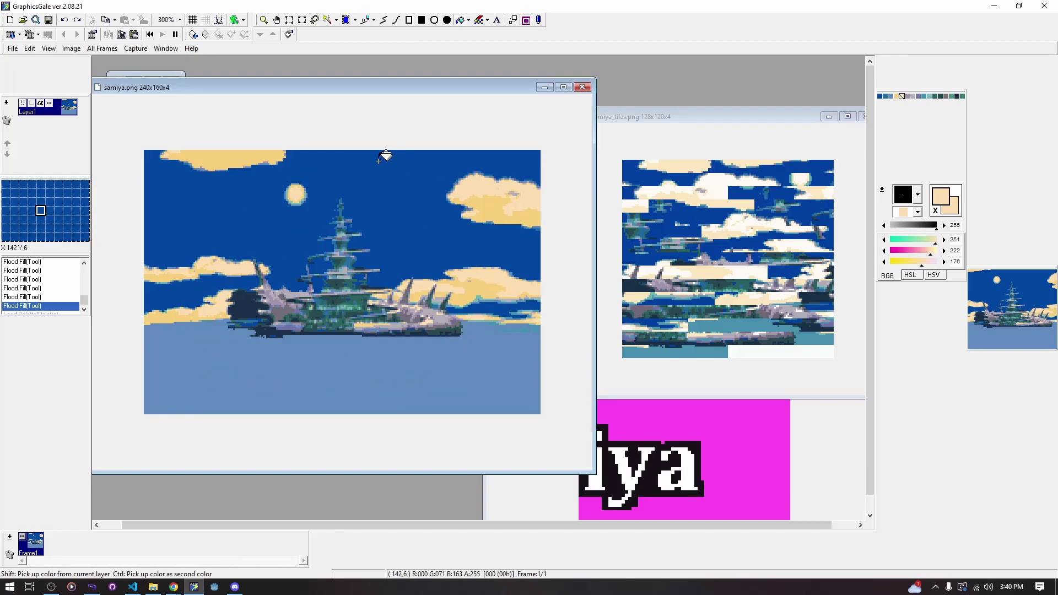
left_click(751, 378)
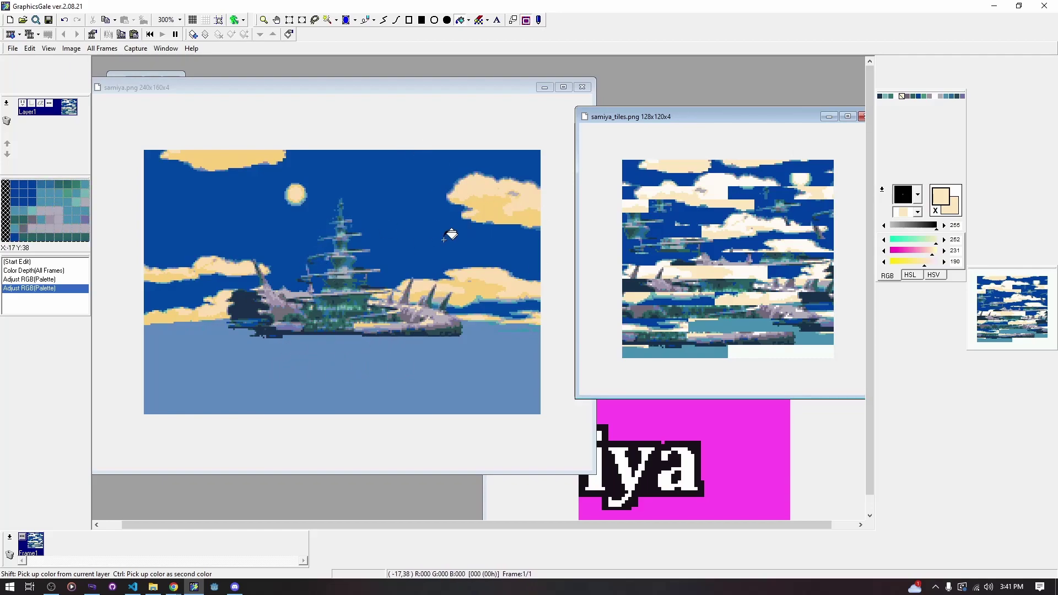
left_click_drag(674, 113, 679, 90)
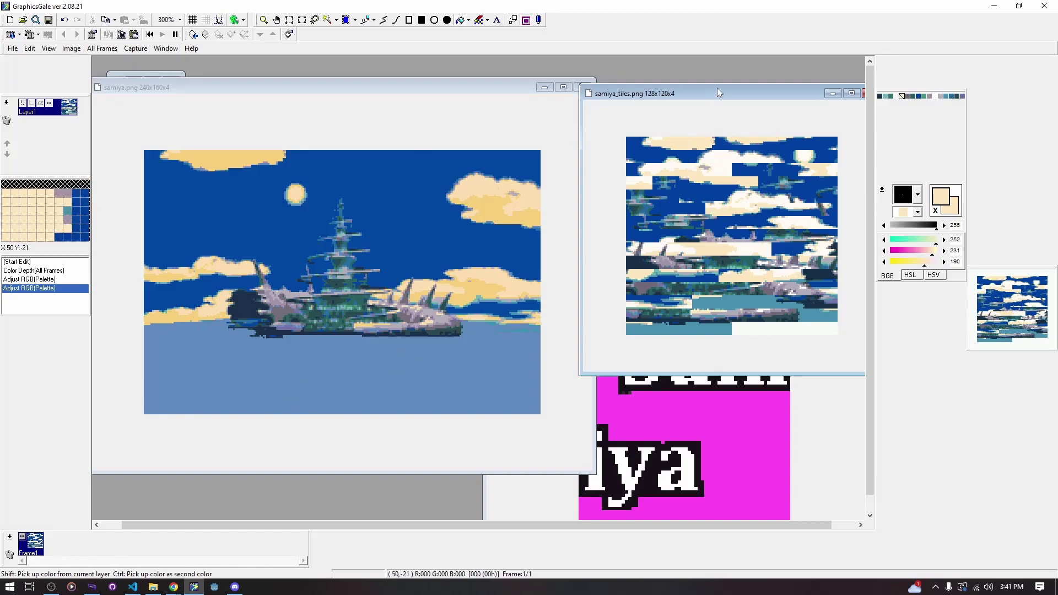
left_click_drag(727, 91, 519, 141)
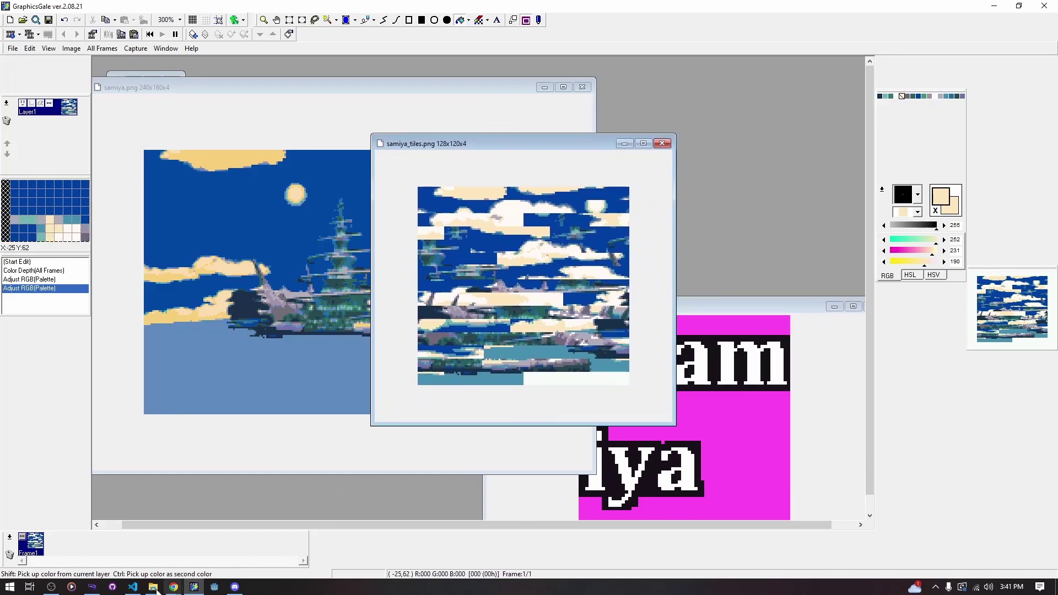
Open tiles.bin from the title_screen folder in Tilemap Studio.
left_click(153, 587)
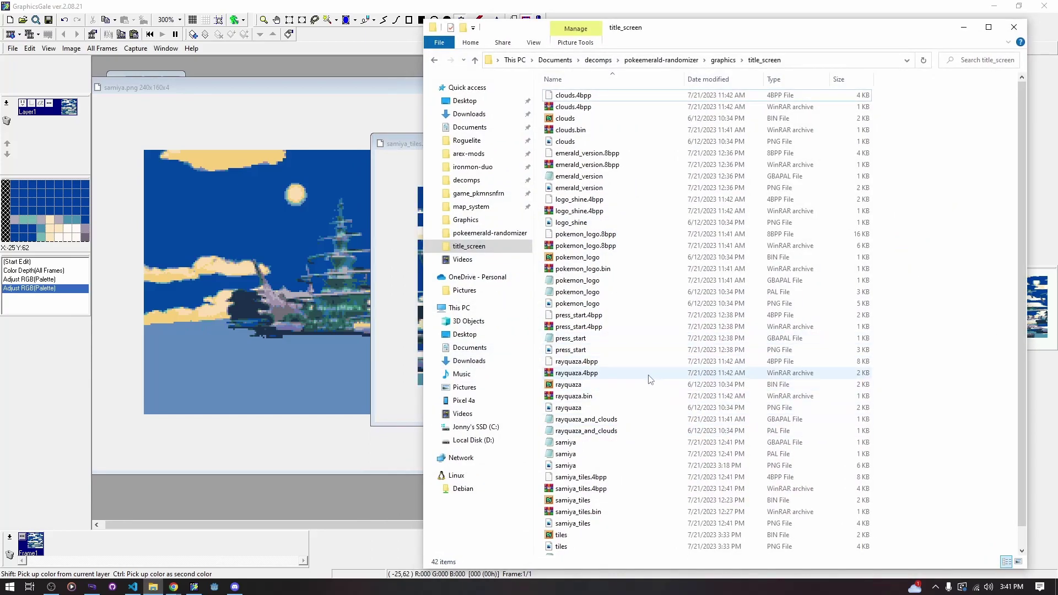
scroll(627, 512, "down", 1)
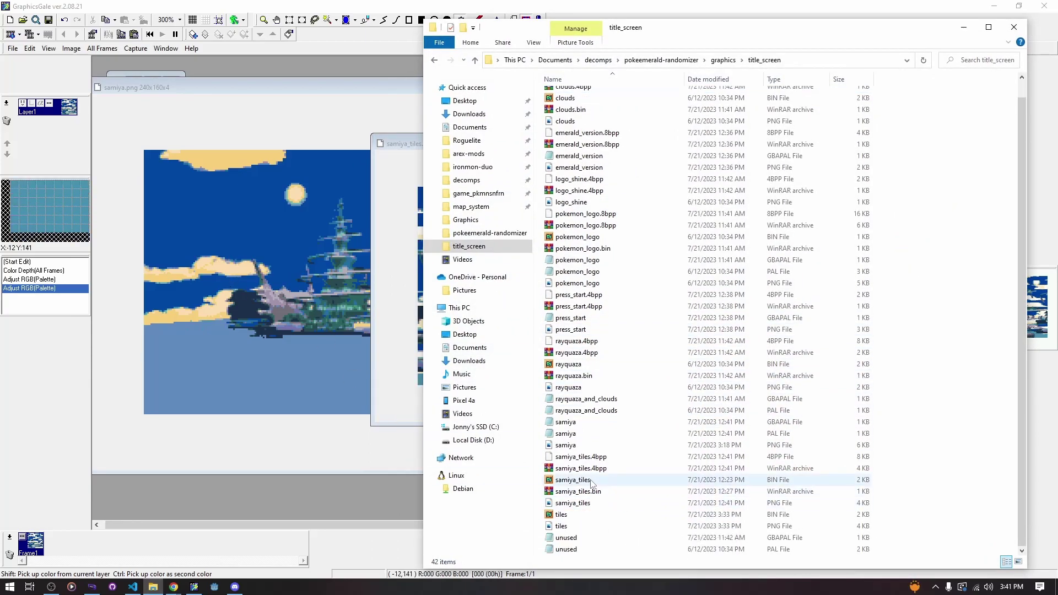
double_click(597, 512)
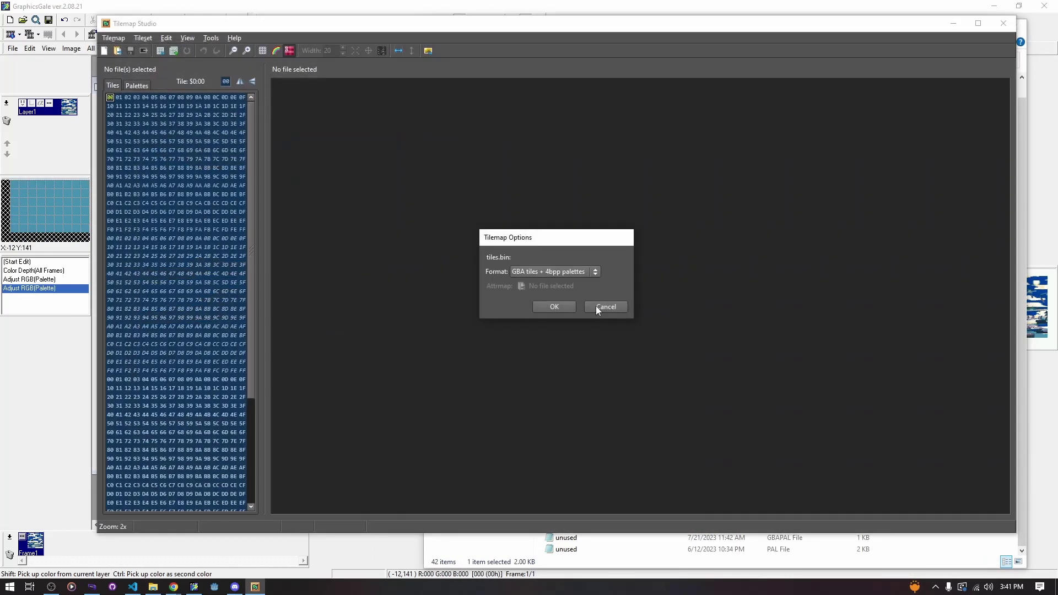
In a maximized window, set Image to Tiles input to samiya.png and output to tiles.png.
left_click(596, 306)
double_click(446, 23)
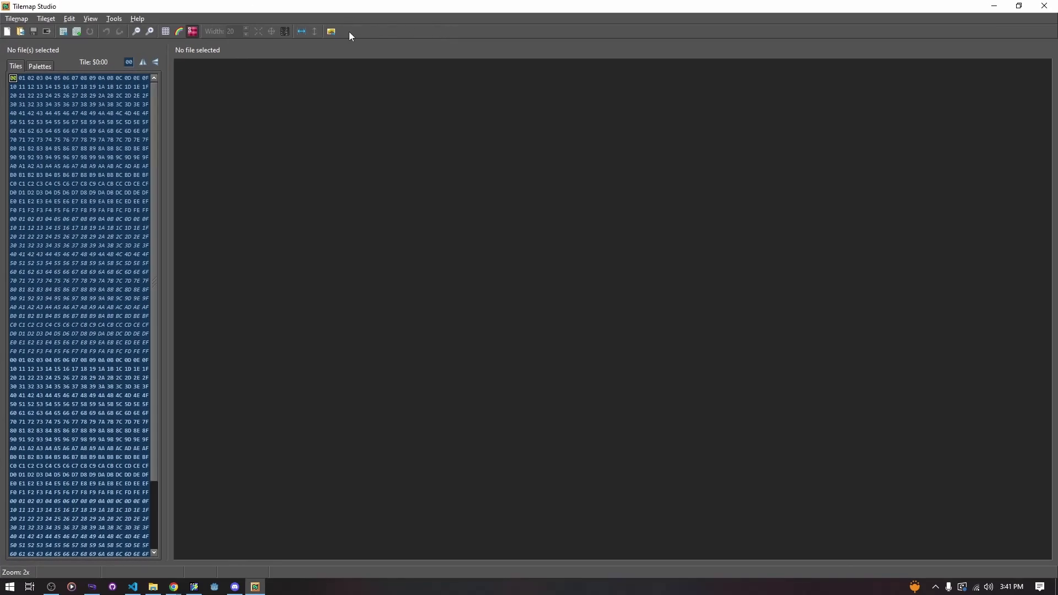
left_click(331, 31)
left_click(485, 215)
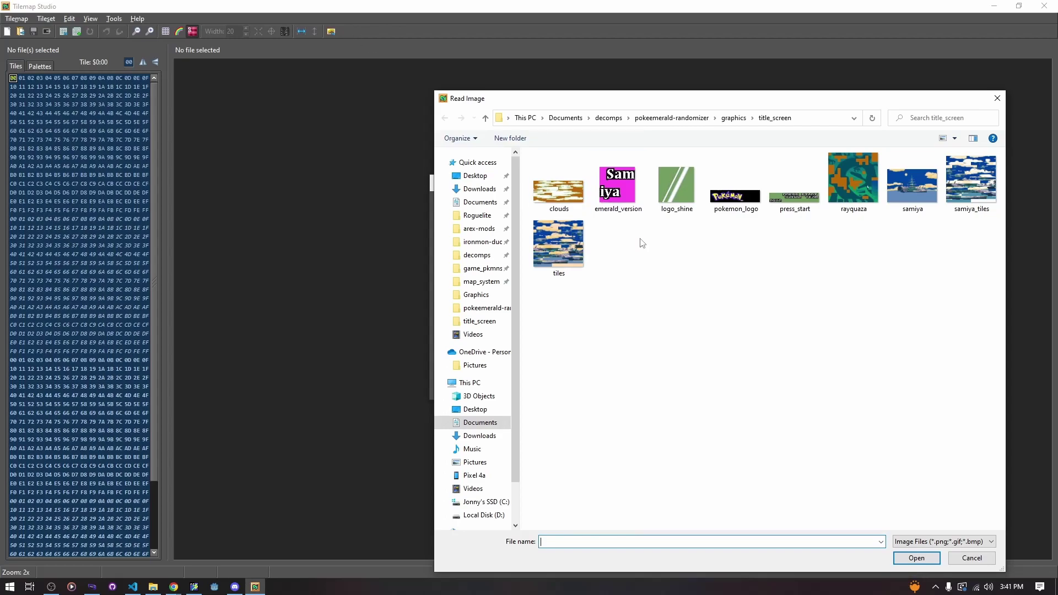
double_click(912, 187)
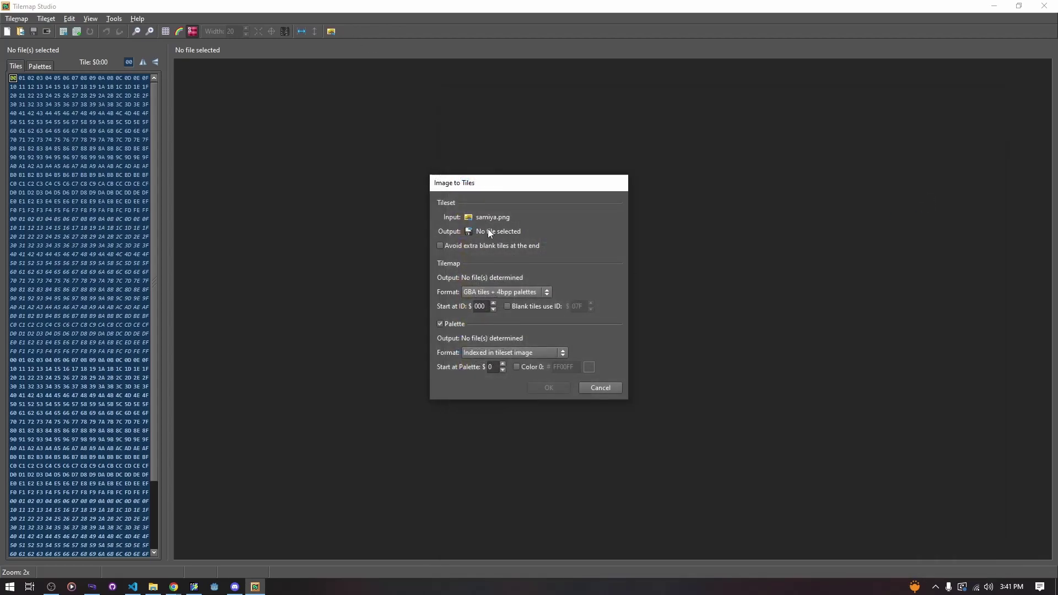
left_click(488, 231)
double_click(558, 224)
left_click(555, 295)
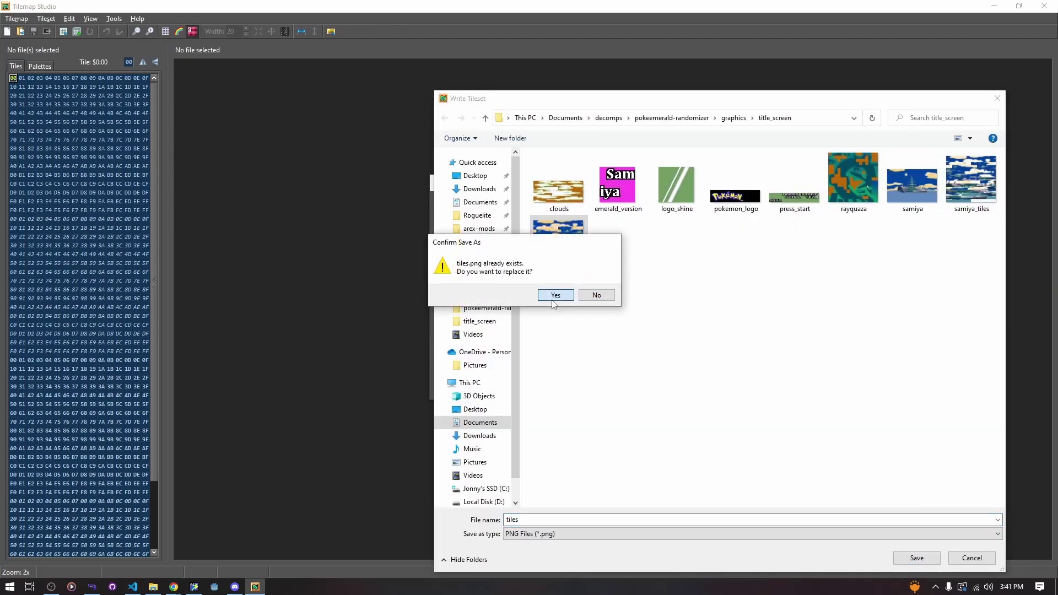
Choose the GBA tiles + 4bpp palettes format and run the conversion.
left_click(509, 293)
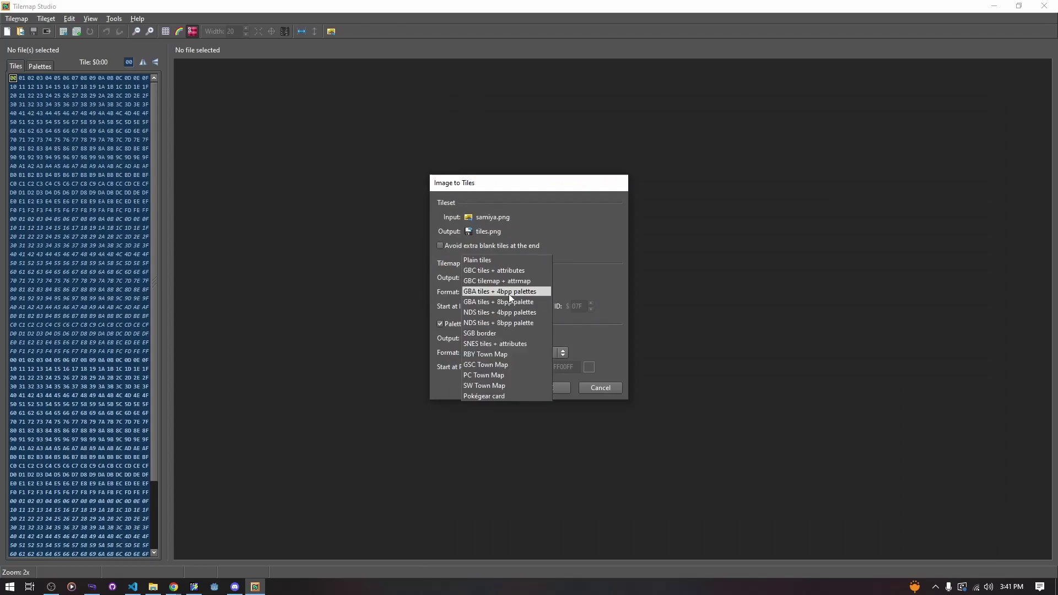
left_click(505, 291)
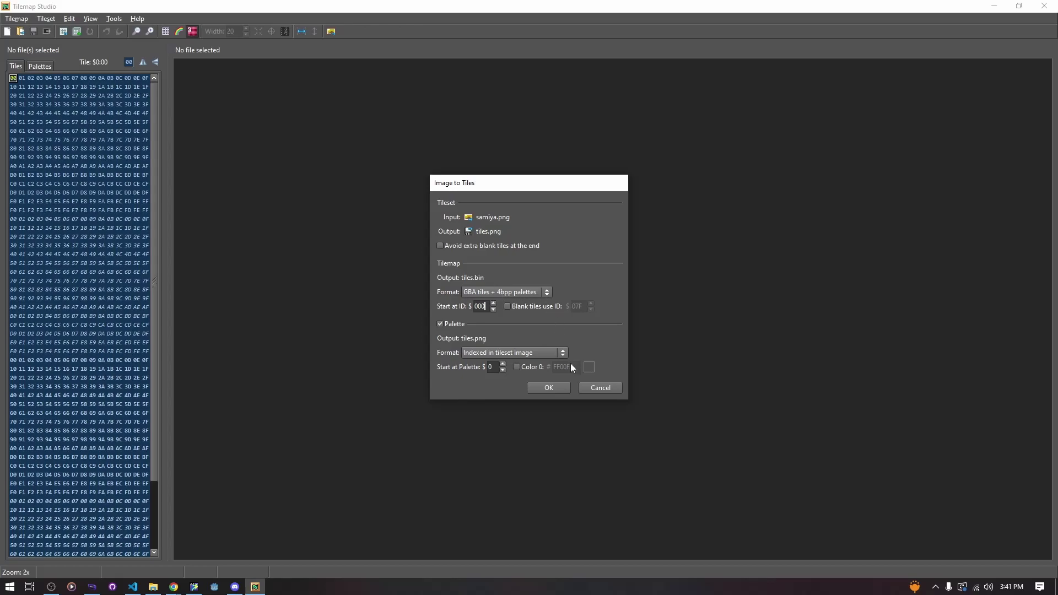
left_click(548, 388)
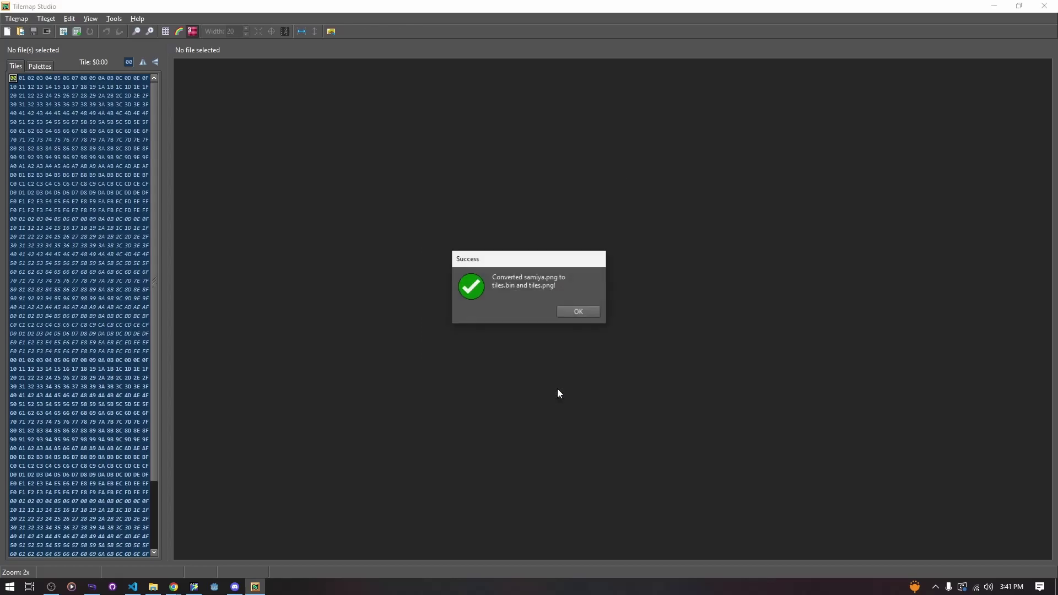
left_click(573, 312)
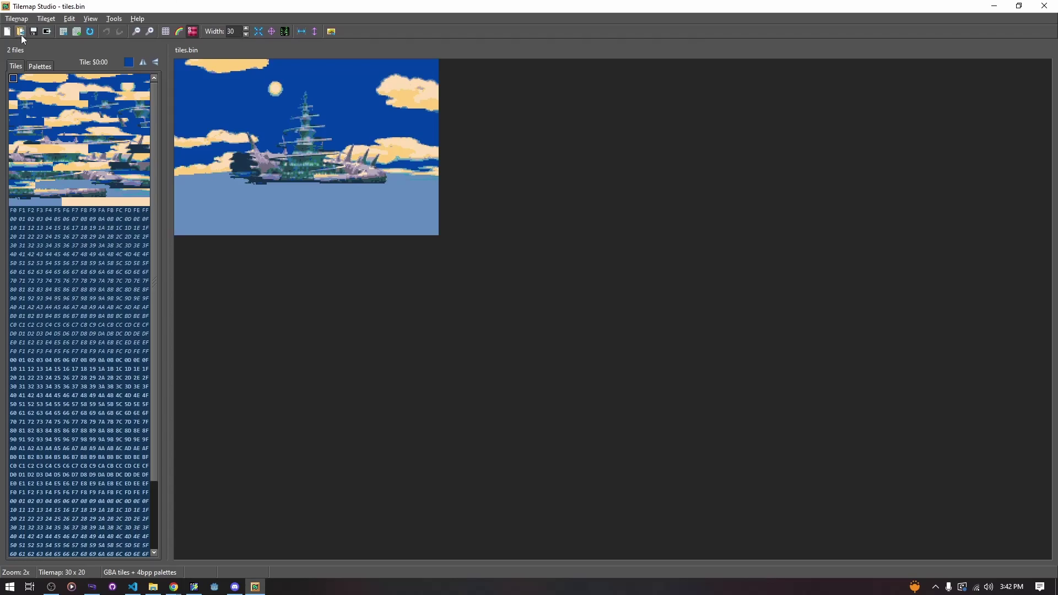
left_click(16, 18)
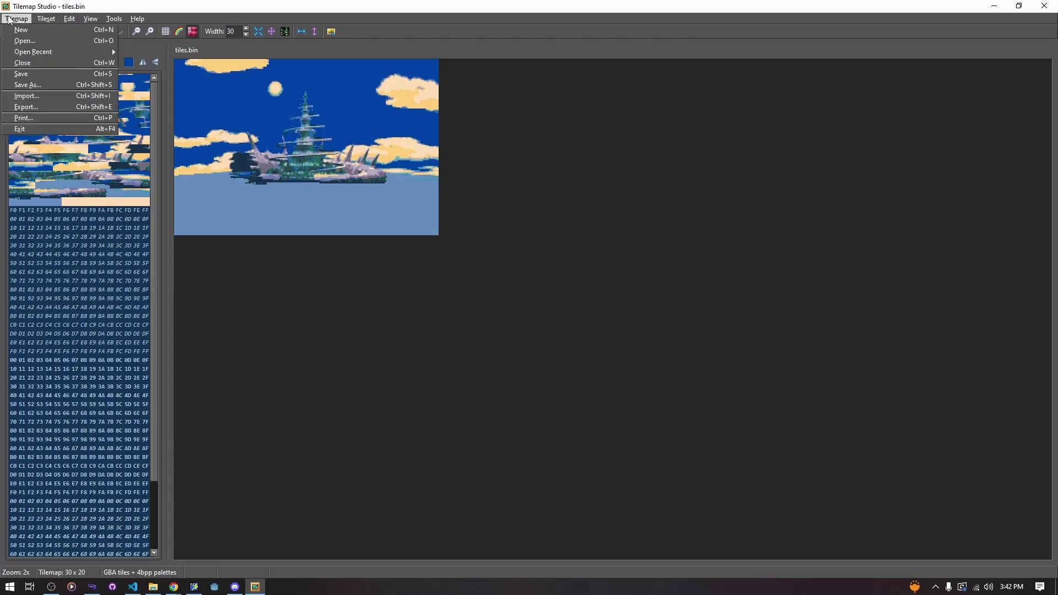
left_click(41, 86)
left_click(157, 441)
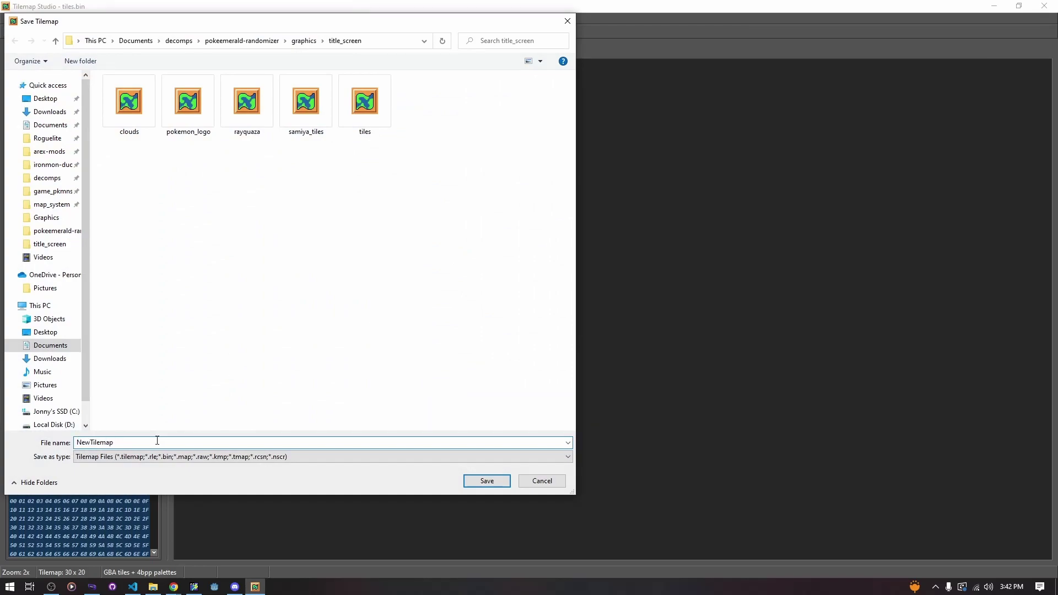
double_click(157, 440)
left_click(136, 442)
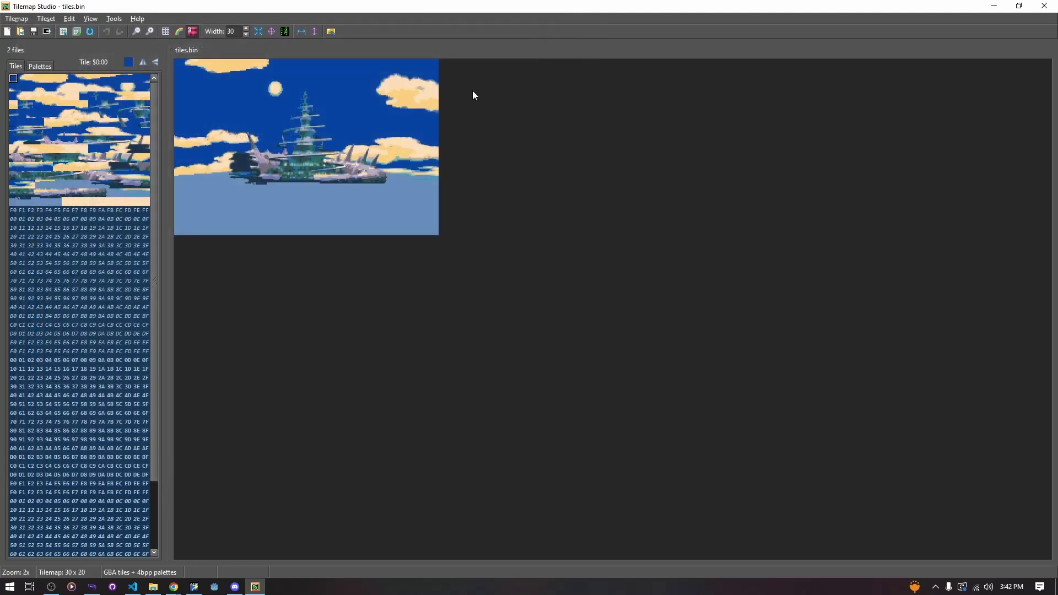
Resize the tiles.bin tilemap to 32 x 32 with Resize Tilemap, setting Height to 32.
left_click(567, 21)
left_click(44, 66)
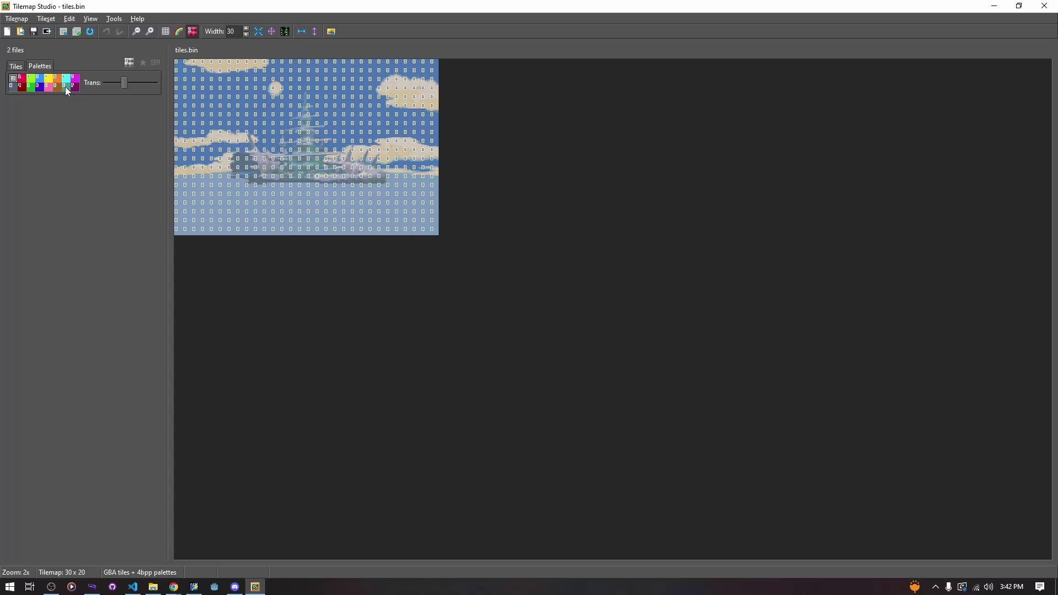
left_click(259, 32)
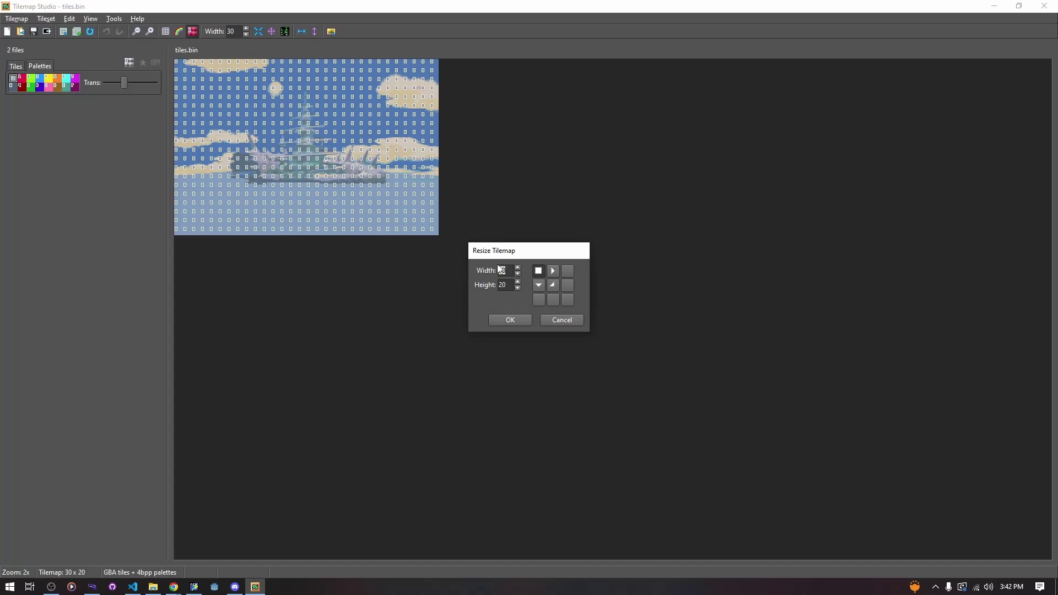
type("32")
left_click(513, 324)
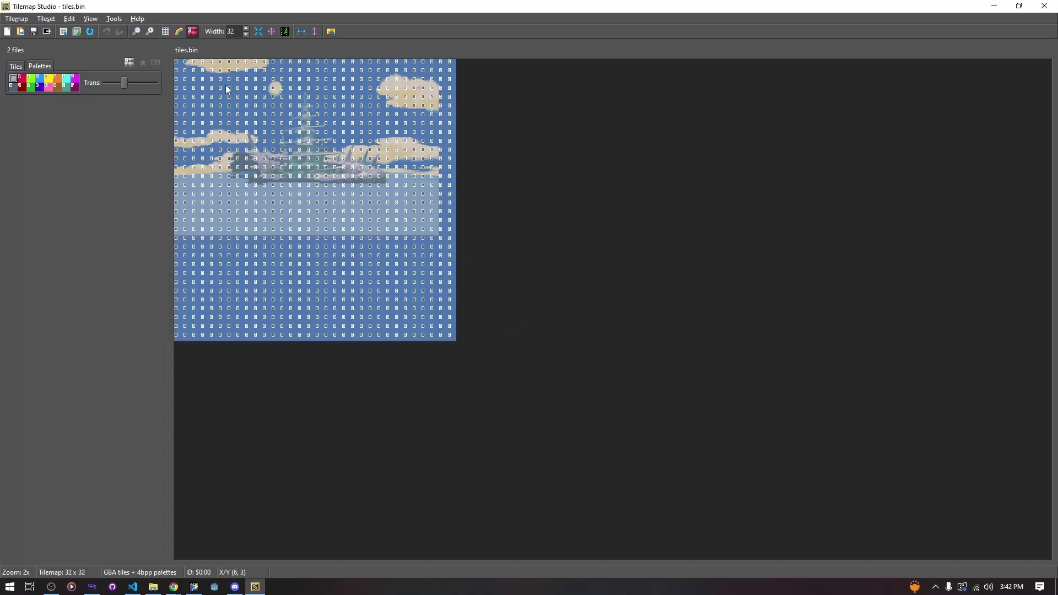
left_click(19, 67)
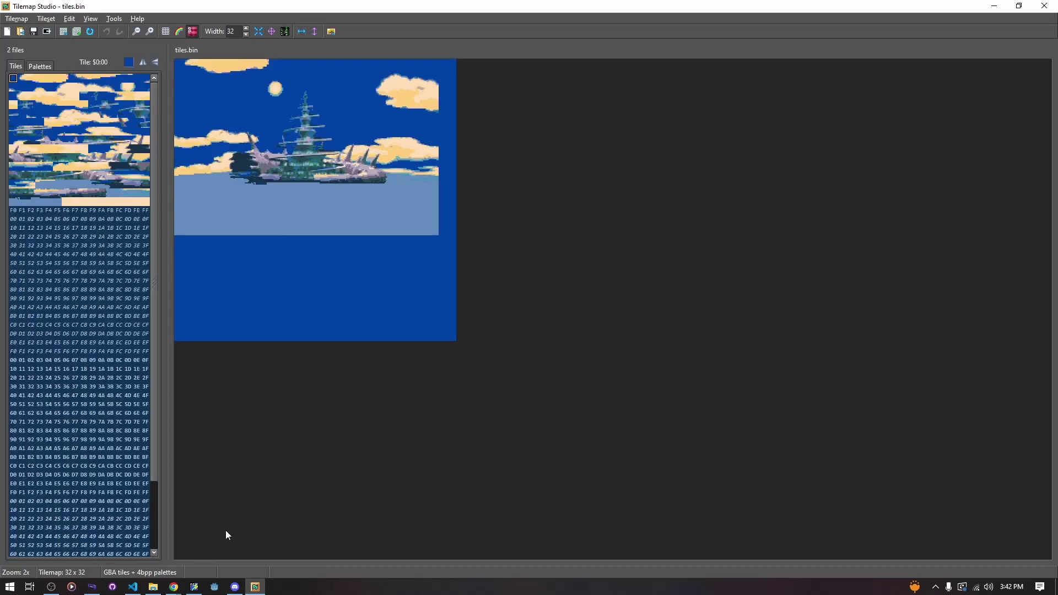
left_click(153, 587)
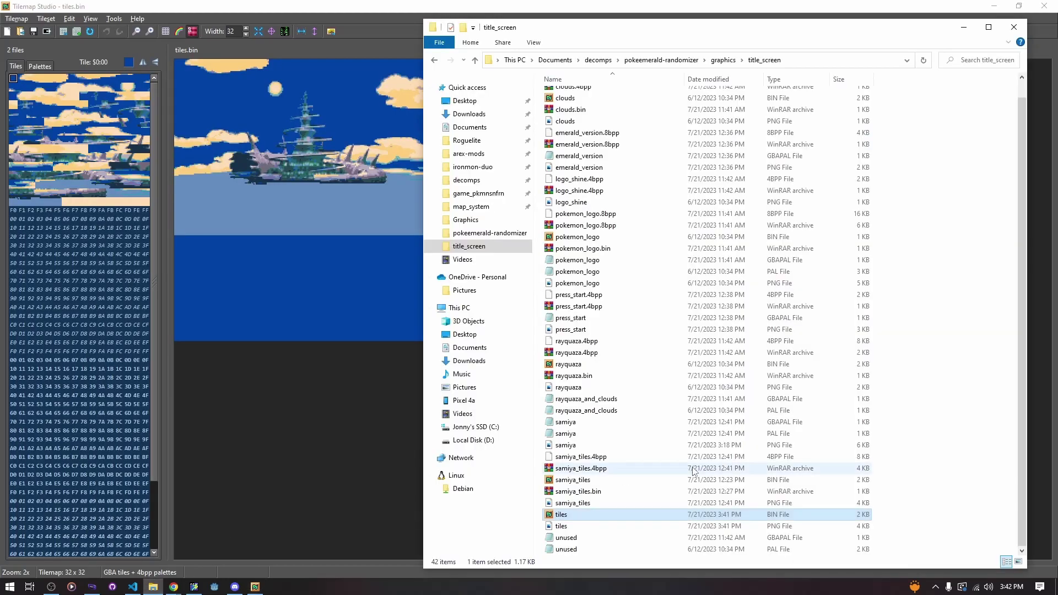
Open rayquaza.bin as GBA 4bpp in a new, maximized Tilemap Studio window.
left_click(598, 366)
double_click(599, 366)
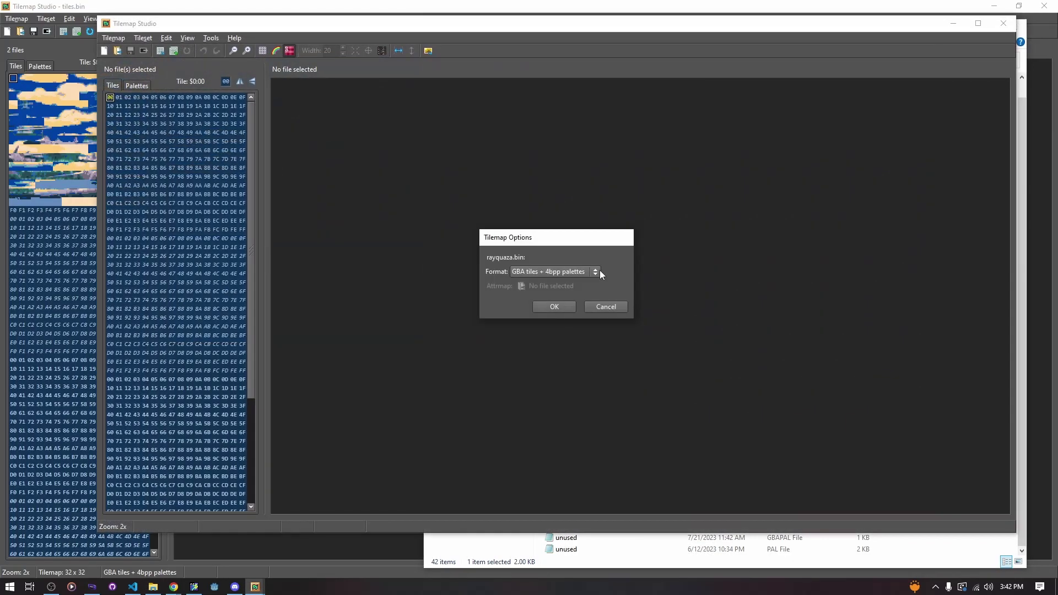
left_click(550, 305)
left_click(978, 23)
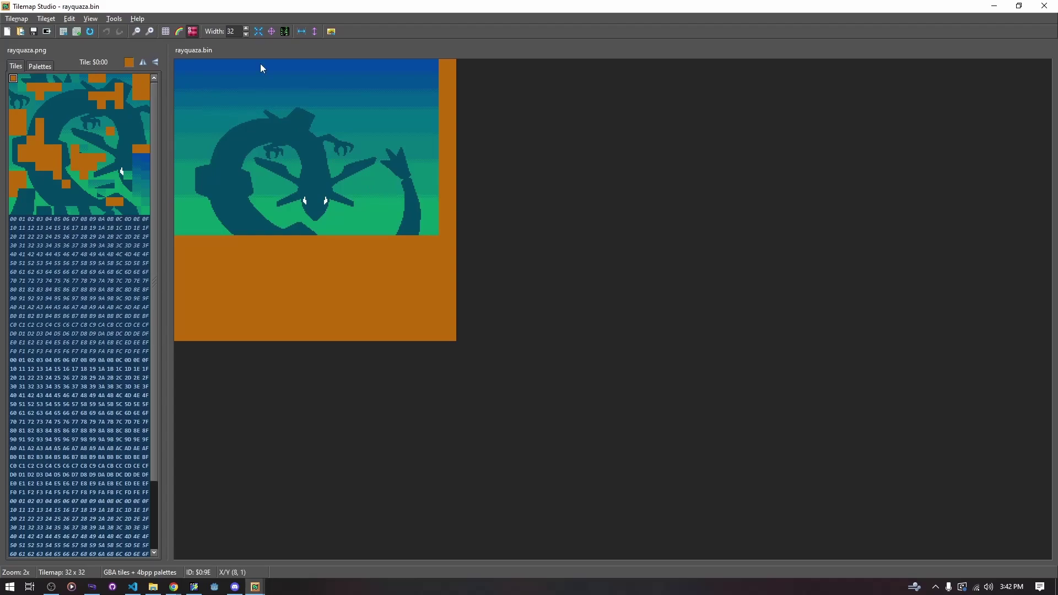
Check rayquaza's 32 x 32 size and palette assignments, then minimize that window.
left_click(269, 31)
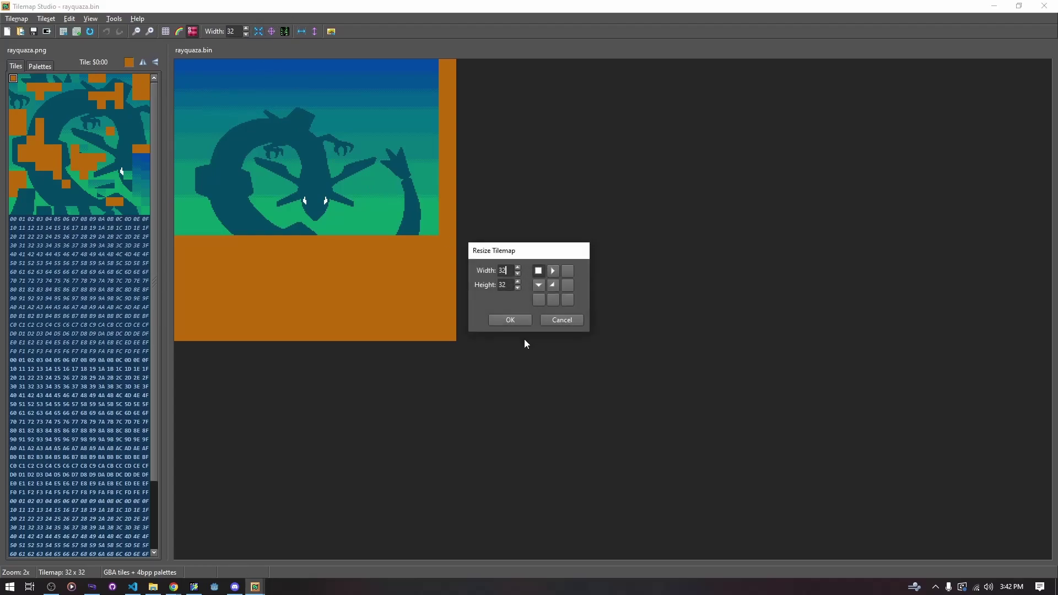
left_click(552, 320)
left_click(30, 67)
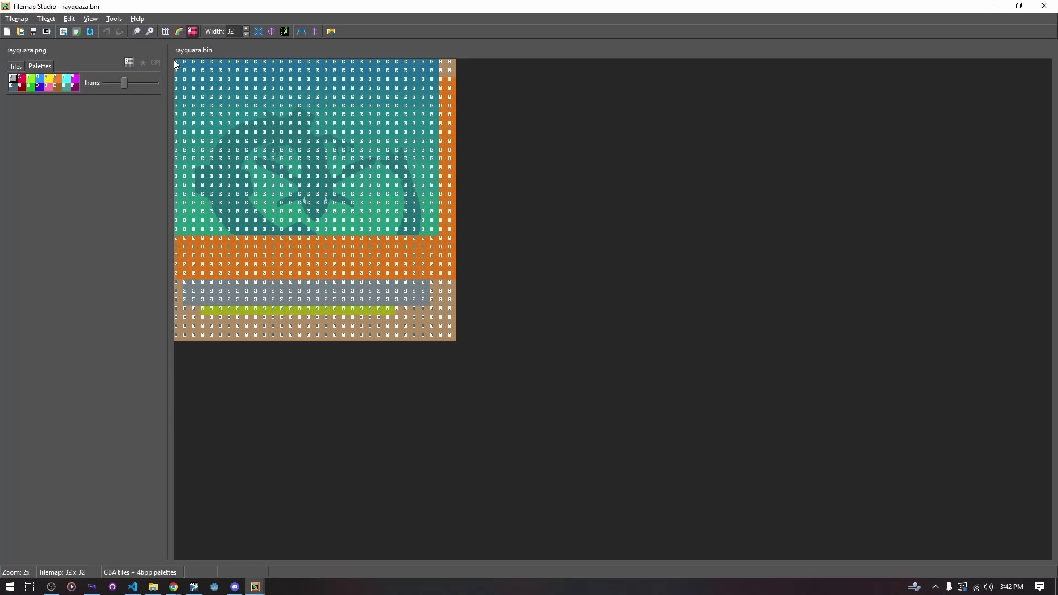
left_click_drag(177, 62, 434, 231)
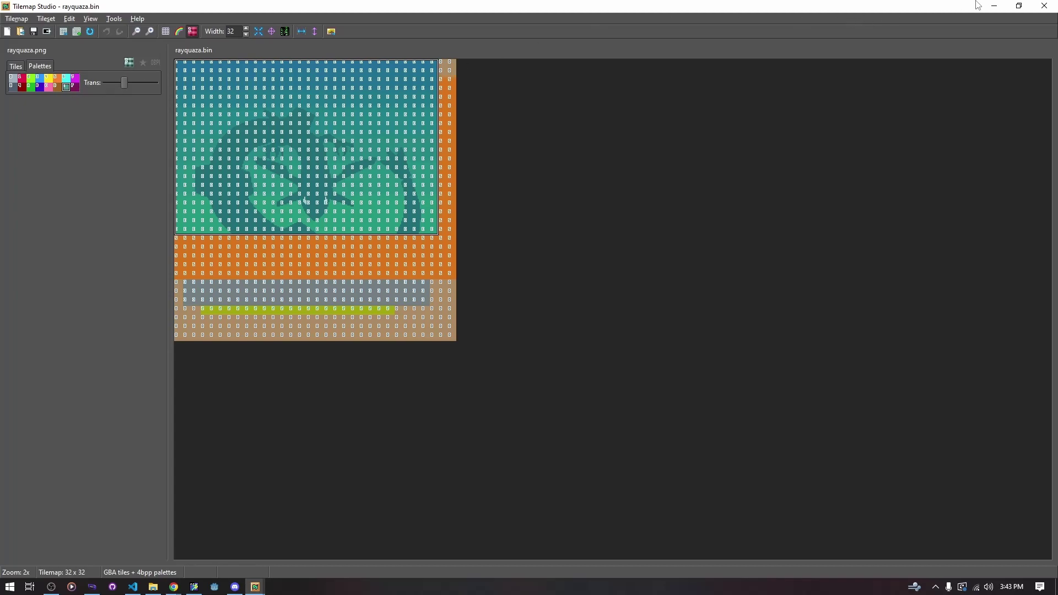
left_click(1005, 6)
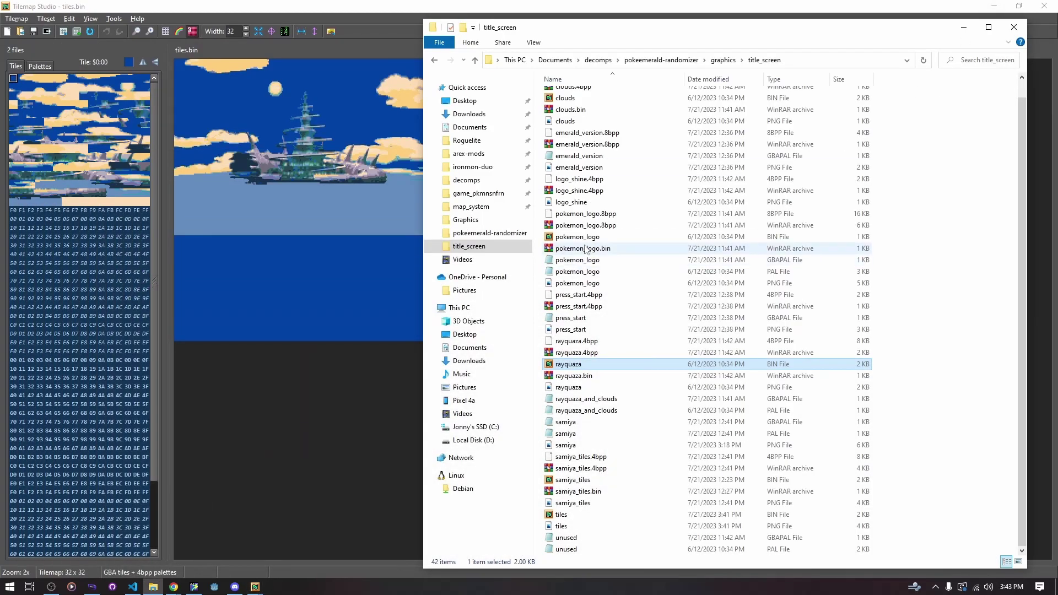
Paint palette D along row 3 and palette E across the remaining tilemap tiles.
left_click(962, 27)
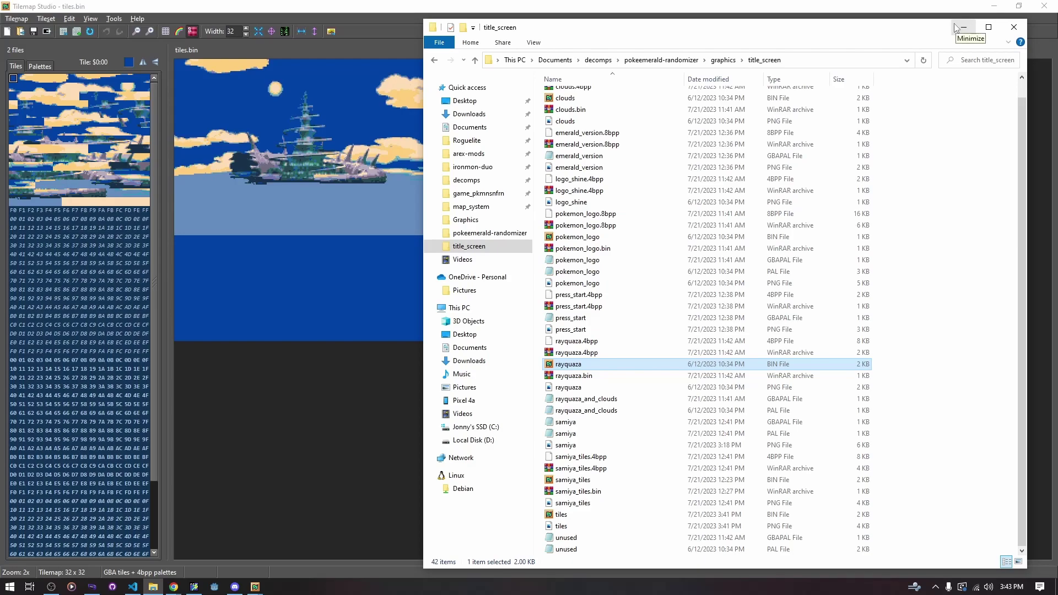
left_click(38, 67)
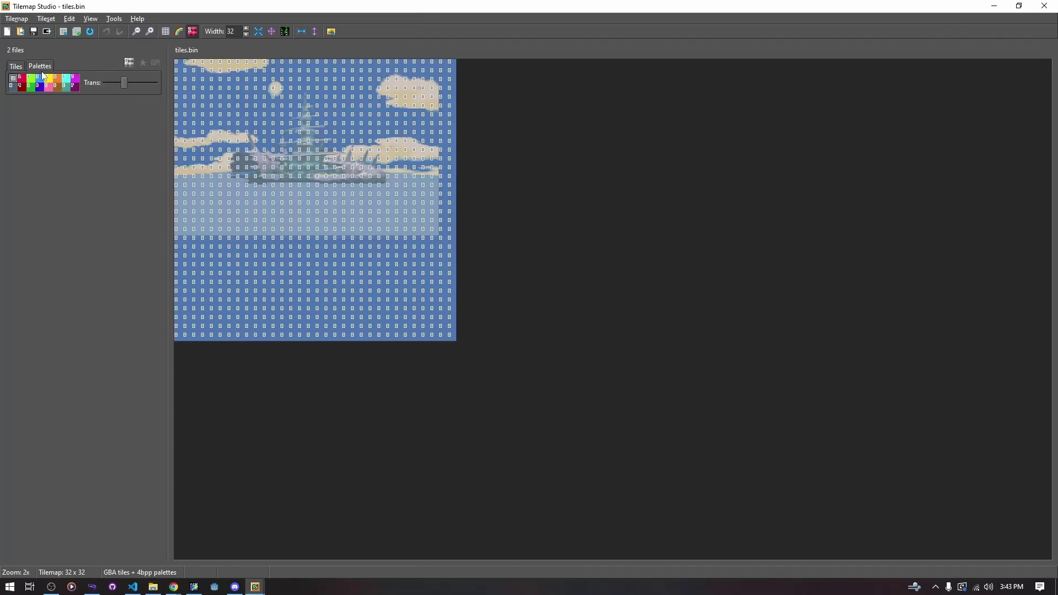
left_click(58, 87)
mouse_move(210, 88)
left_mouse_down()
mouse_move(337, 91)
mouse_move(253, 87)
mouse_move(297, 63)
left_mouse_up()
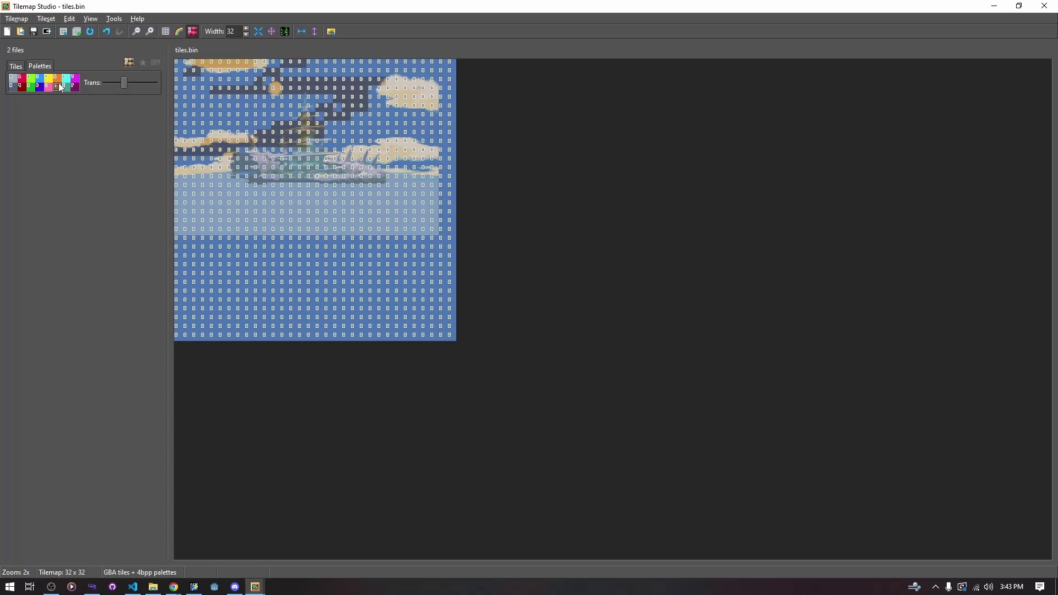
left_click(66, 86)
mouse_move(310, 100)
left_mouse_down()
mouse_move(259, 110)
mouse_move(237, 165)
mouse_move(331, 160)
mouse_move(184, 124)
mouse_move(211, 229)
mouse_move(284, 166)
mouse_move(176, 61)
mouse_move(216, 141)
mouse_move(187, 110)
mouse_move(248, 168)
mouse_move(429, 171)
mouse_move(186, 245)
mouse_move(386, 207)
mouse_move(261, 39)
mouse_move(369, 63)
mouse_move(203, 198)
left_mouse_up()
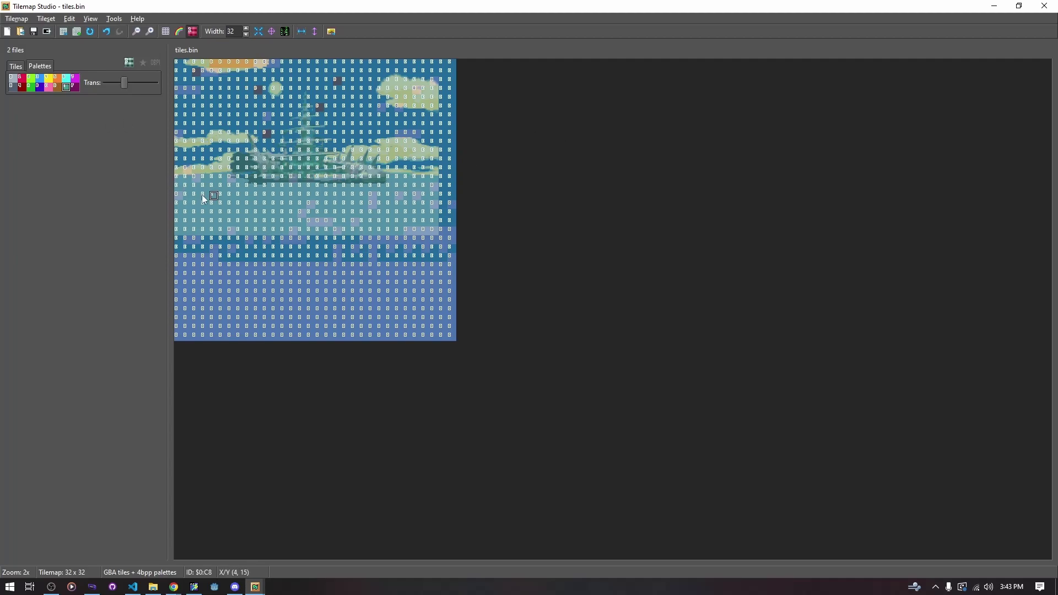
left_click(24, 66)
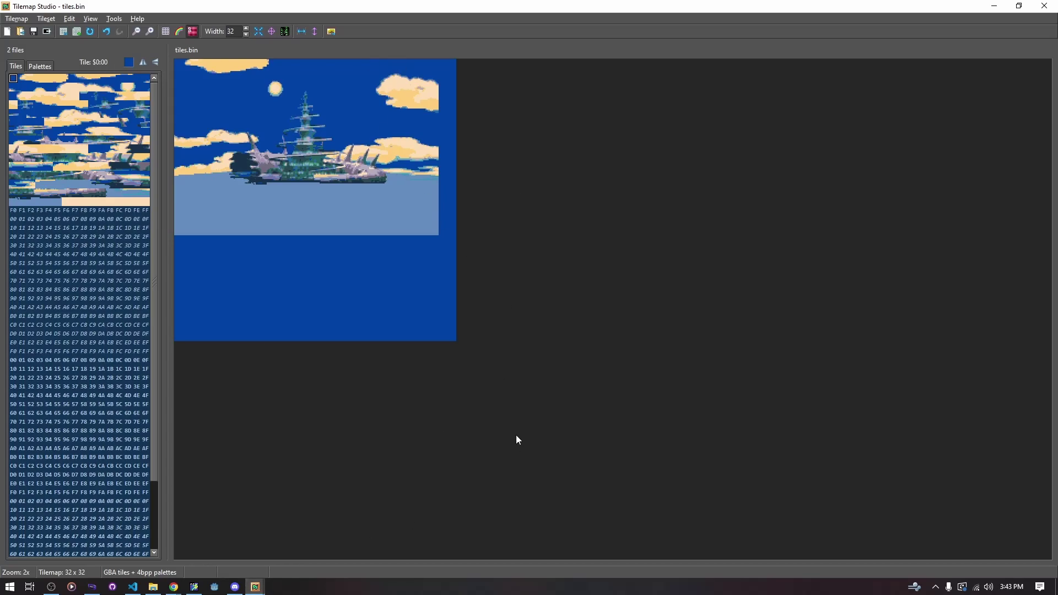
Inspect samiya_tiles.bin, samiya_tiles.png and samiya.pal in the title_screen folder.
left_click(174, 587)
left_click(153, 587)
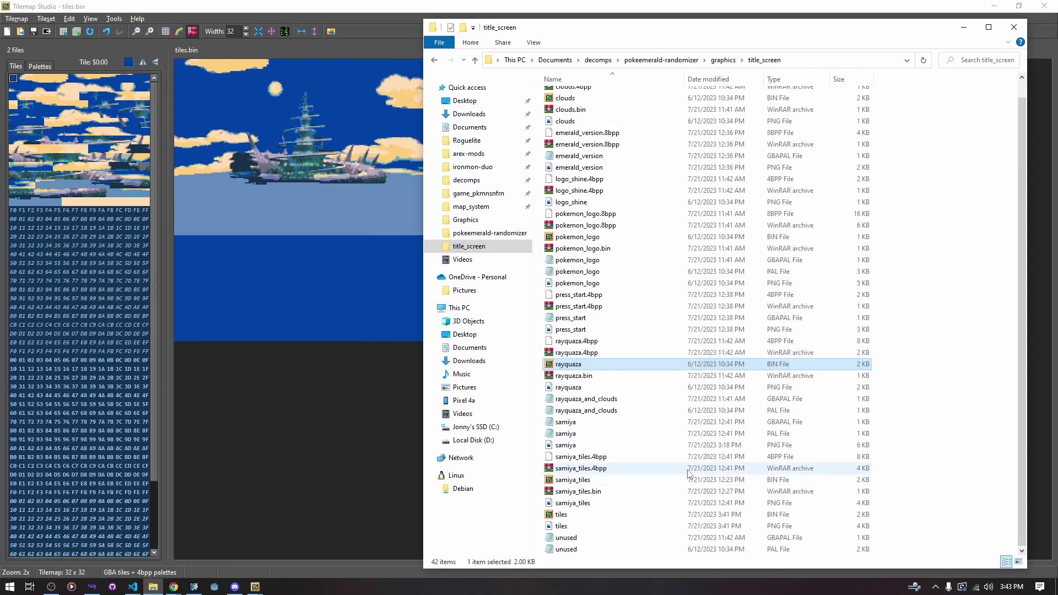
left_click(601, 481)
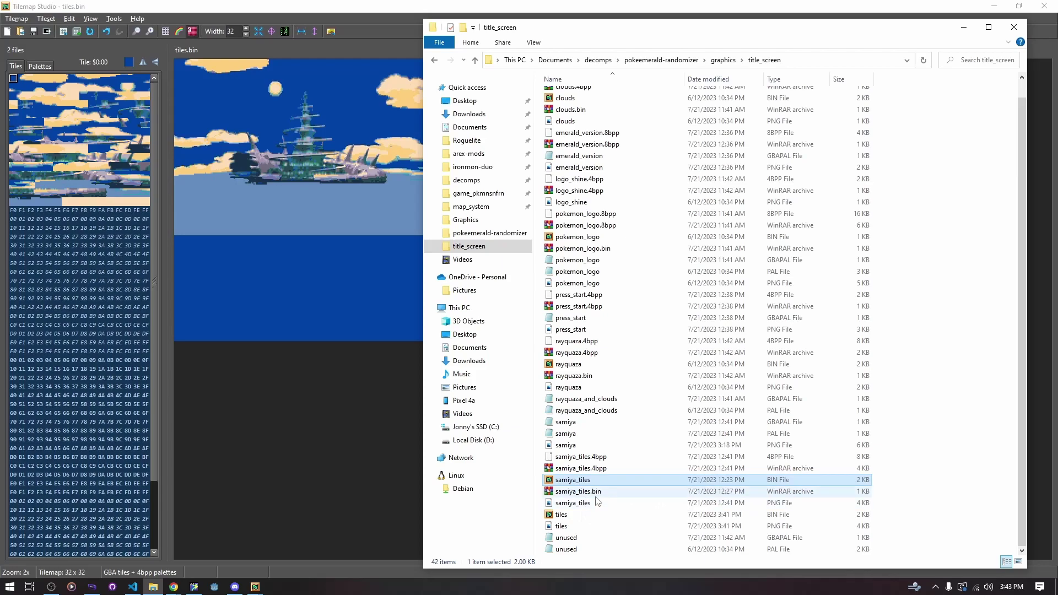
left_click(585, 504)
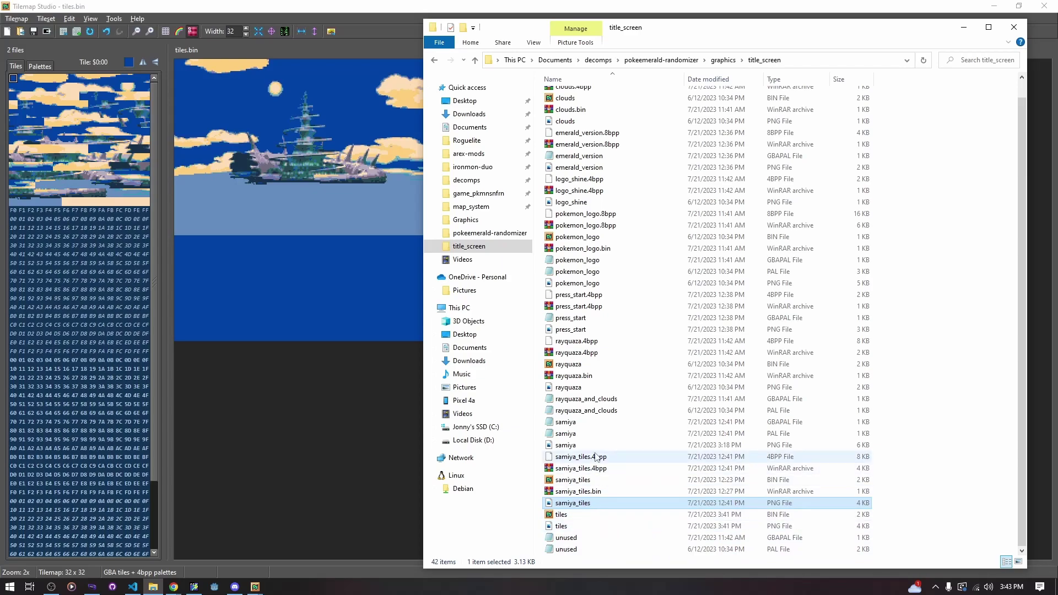
left_click(578, 434)
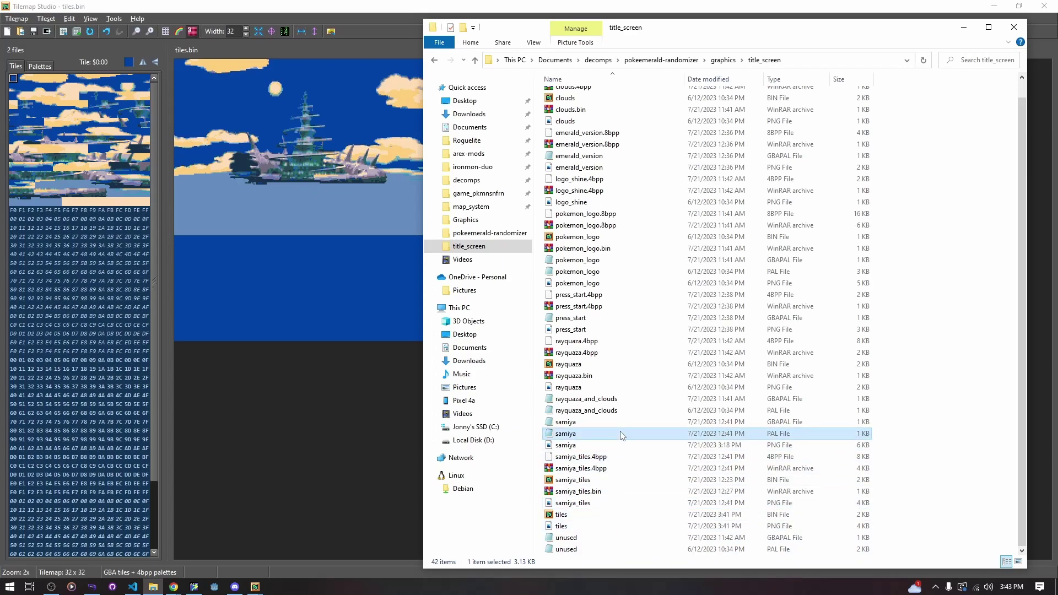
Place samiya_tiles.png beside samiya.png and alternate between them to compare palettes.
left_click(194, 586)
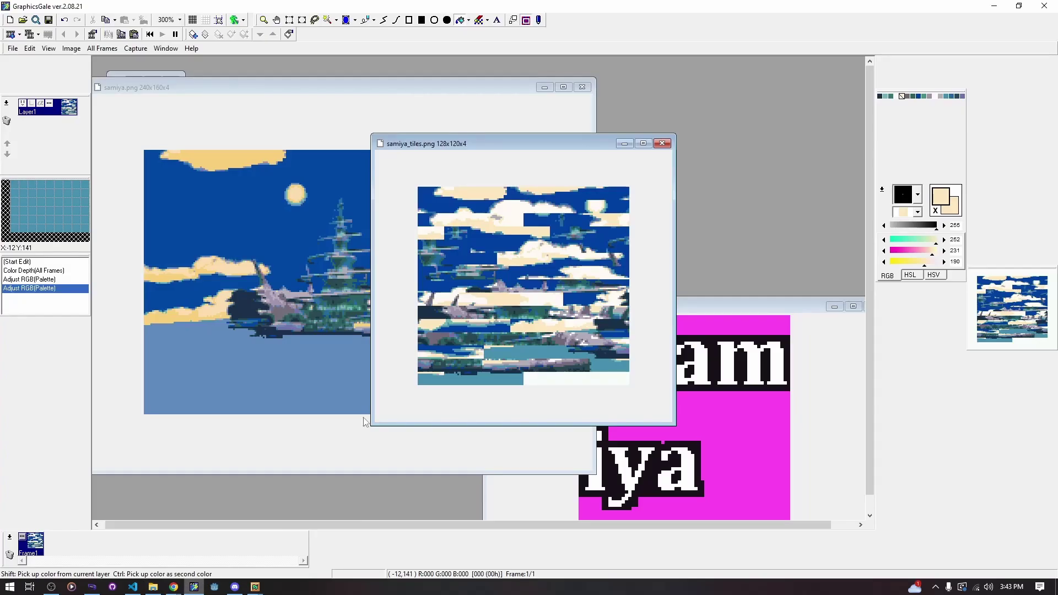
left_click_drag(590, 112, 539, 131)
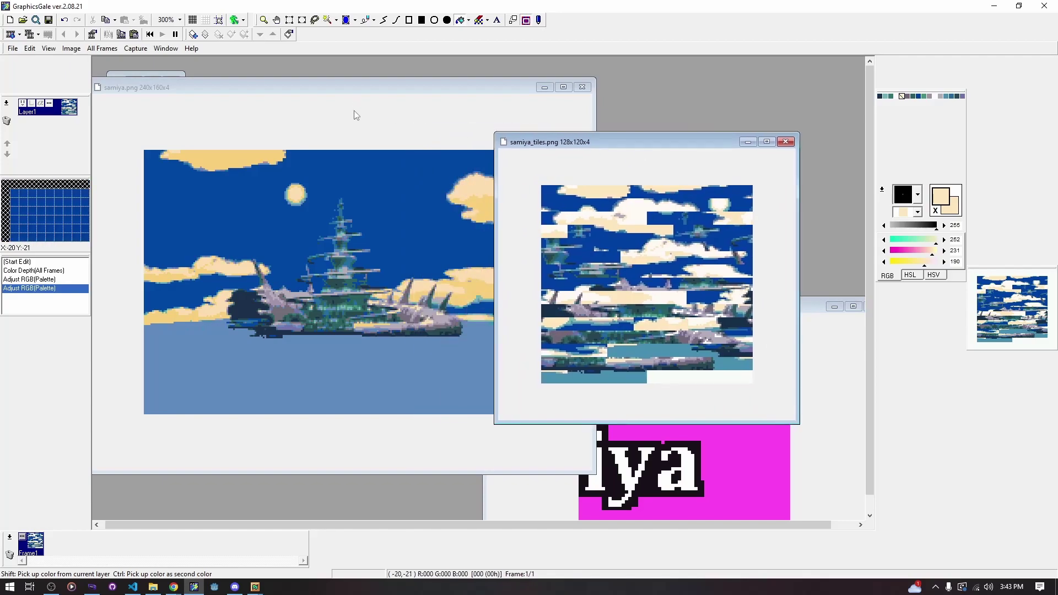
left_click(351, 93)
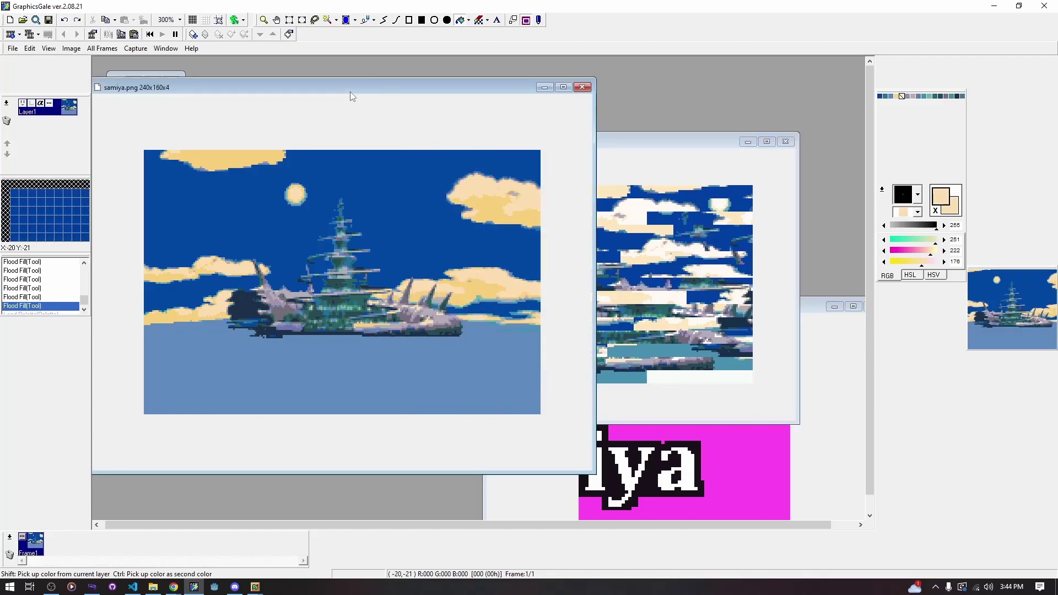
left_click(629, 168)
left_click(431, 124)
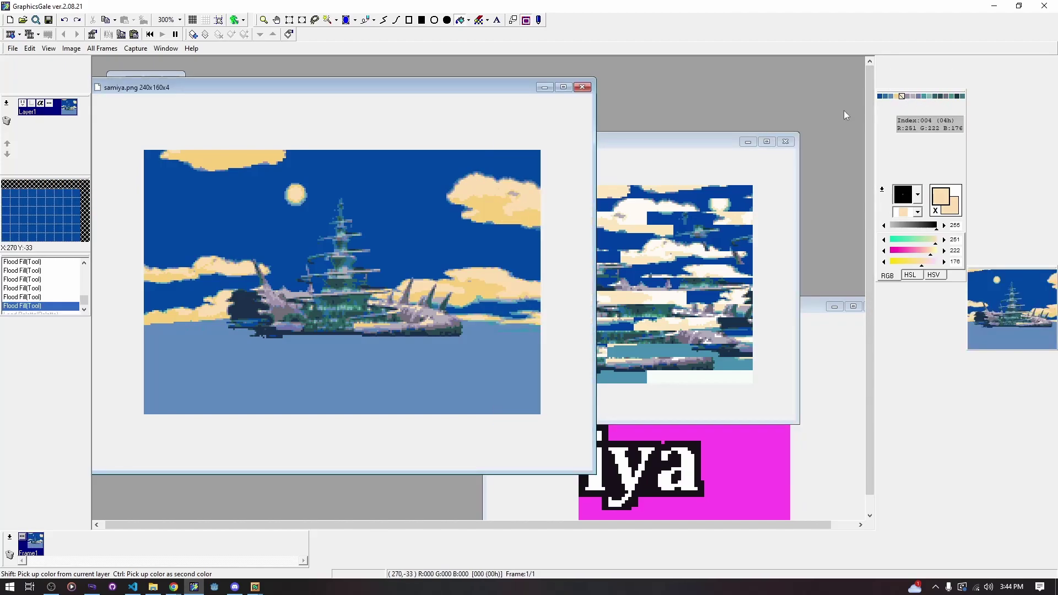
left_click(696, 151)
left_click(479, 137)
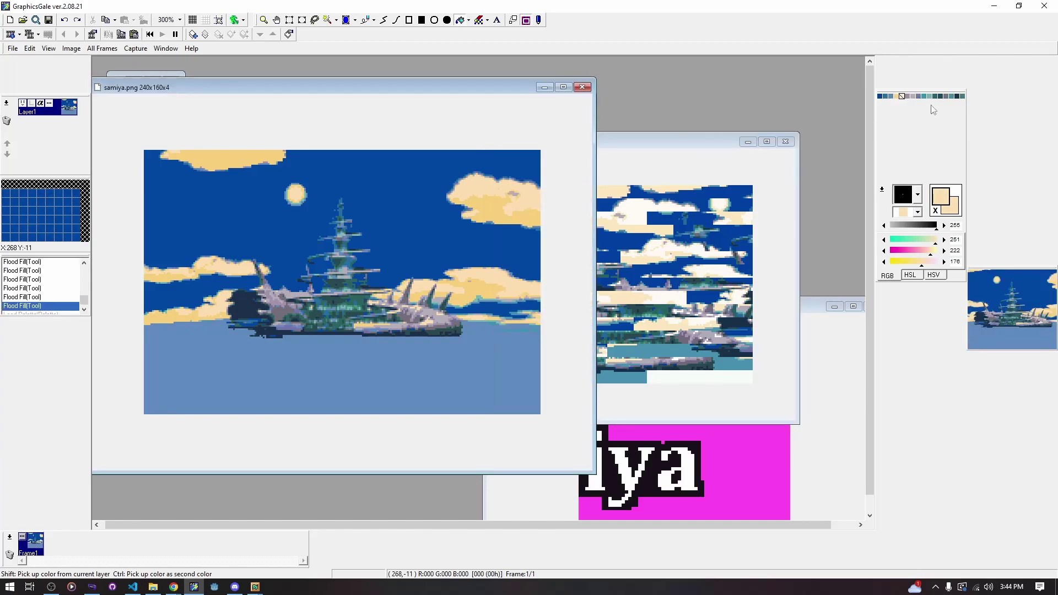
left_click(655, 140)
left_click(568, 124)
left_click(688, 141)
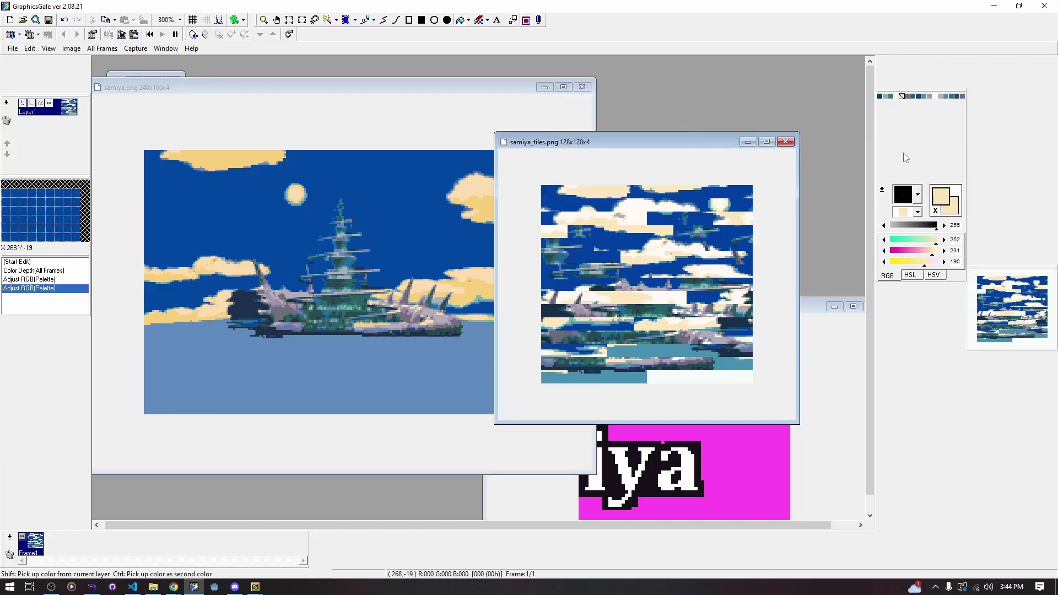
Save the samiya_tiles palette as samiya.pal.
right_click(879, 196)
left_click(909, 249)
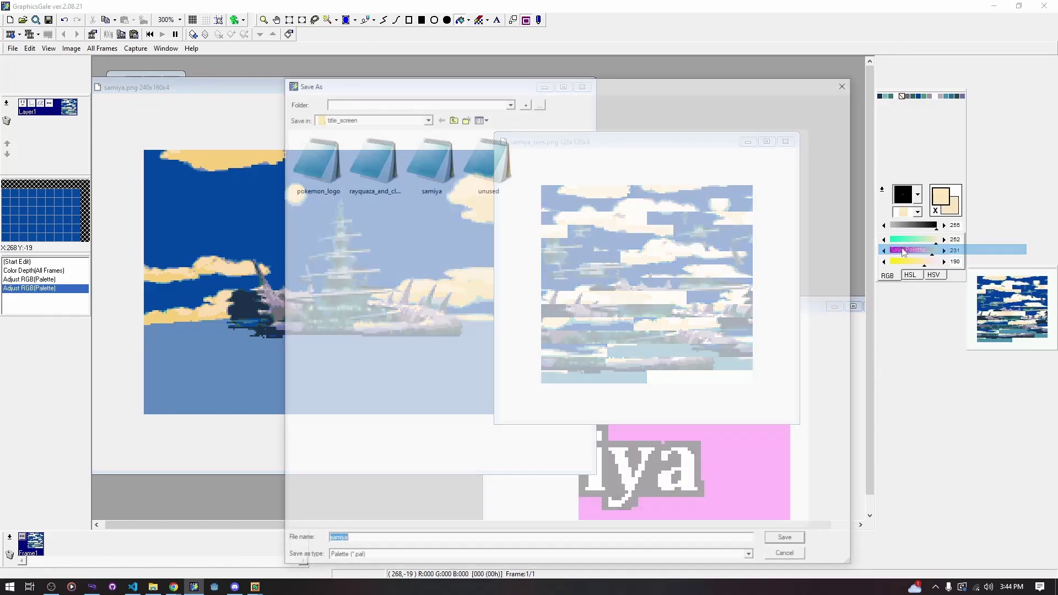
left_click(848, 82)
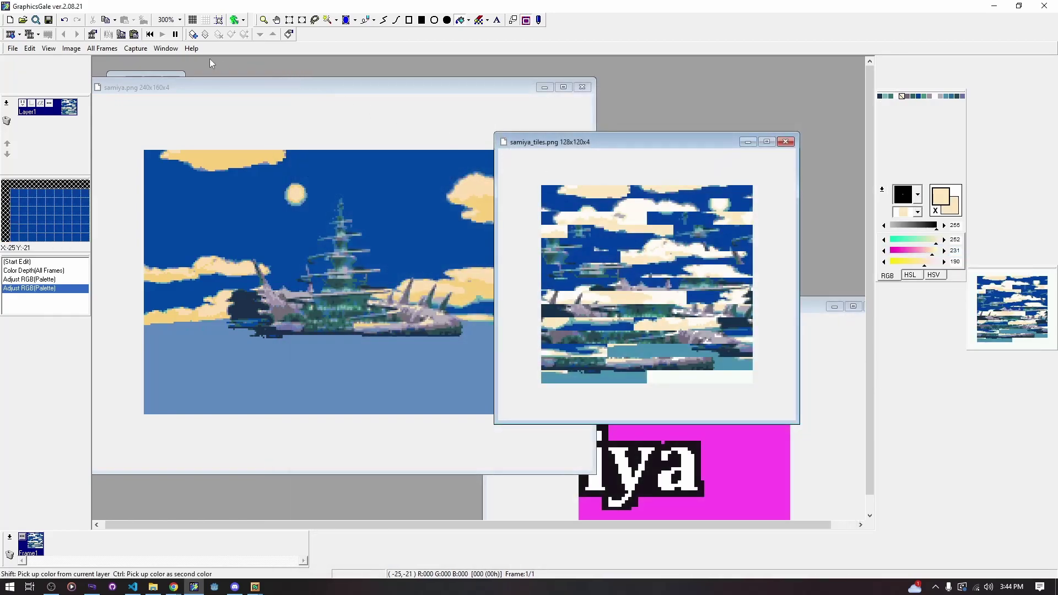
Convert samiya_tiles.png to 4bpp, 16 colours via All Frames > Color Depth.
left_click(102, 49)
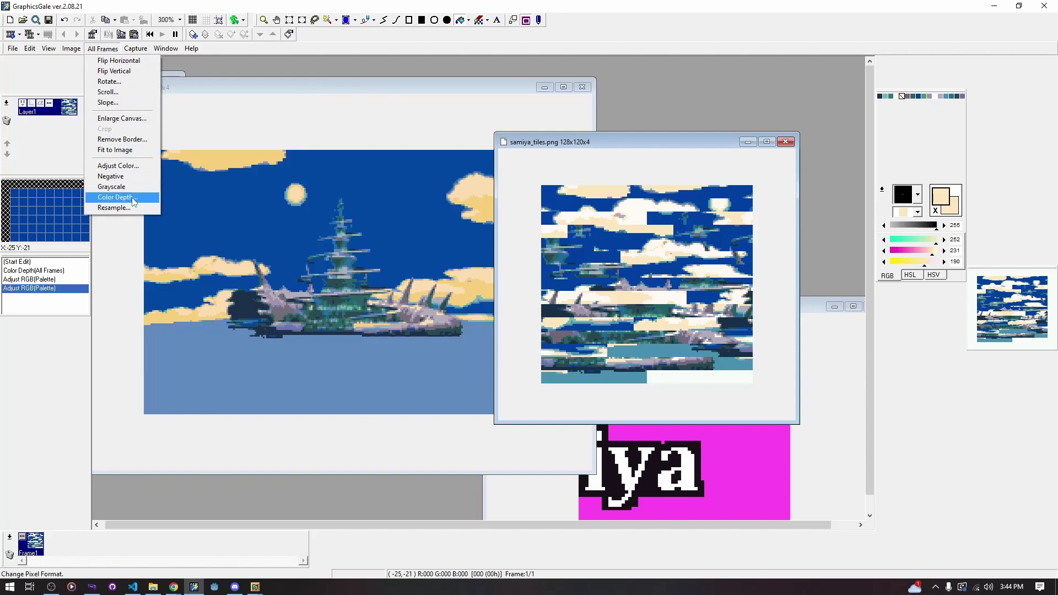
left_click(116, 199)
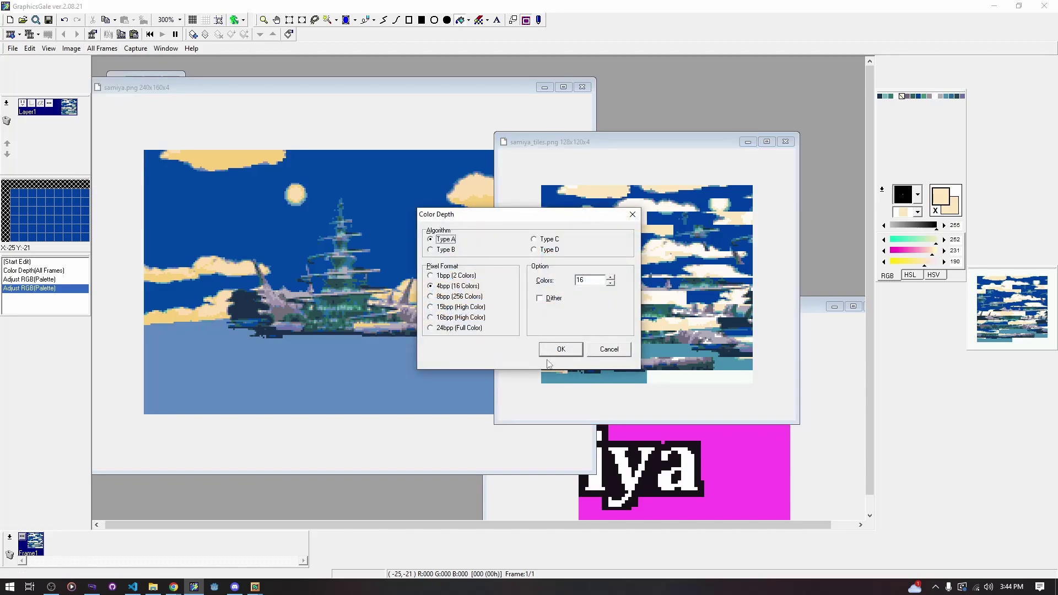
left_click(561, 353)
left_click(571, 355)
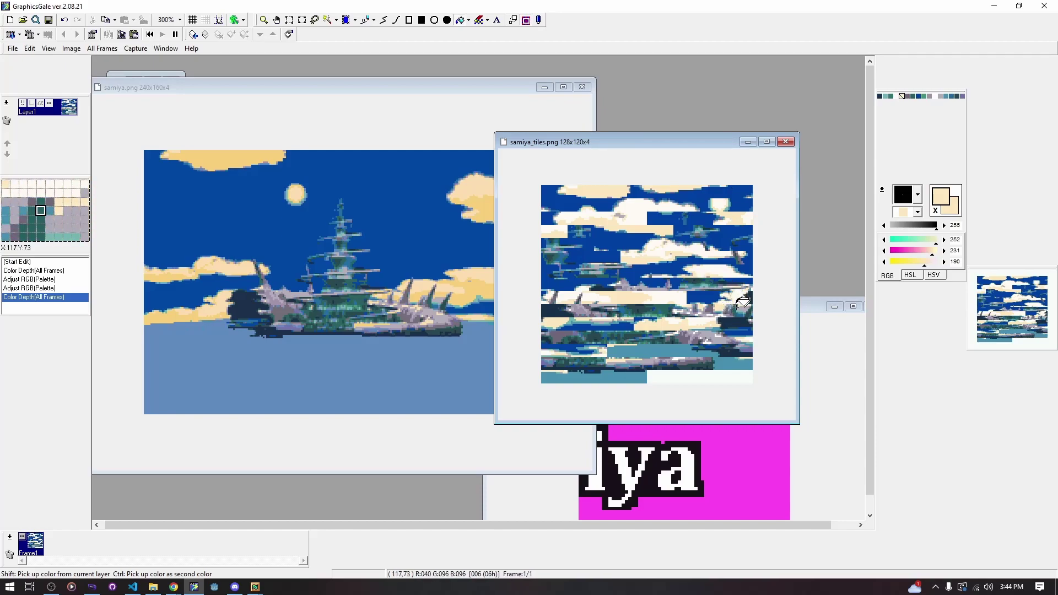
left_click_drag(619, 140, 621, 140)
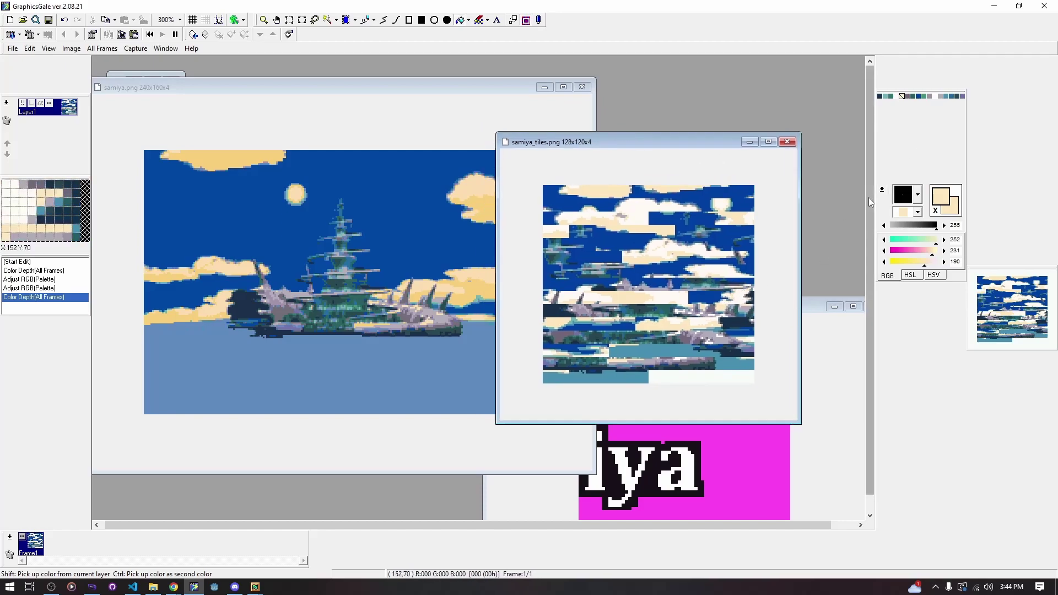
Drag press_start.png from the title_screen folder into GraphicsGale.
left_click(148, 587)
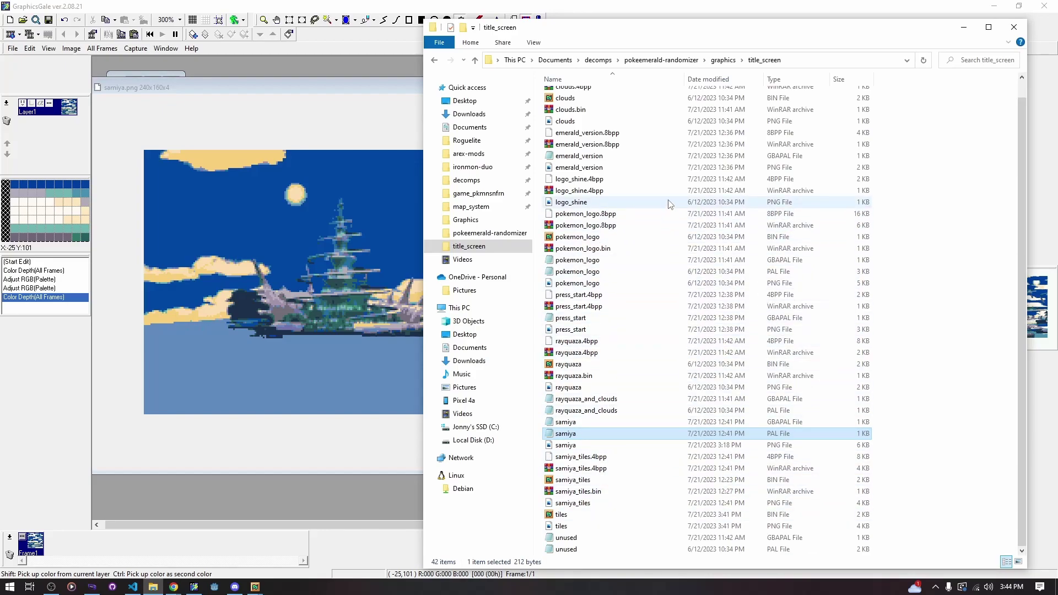
left_click_drag(611, 333, 362, 300)
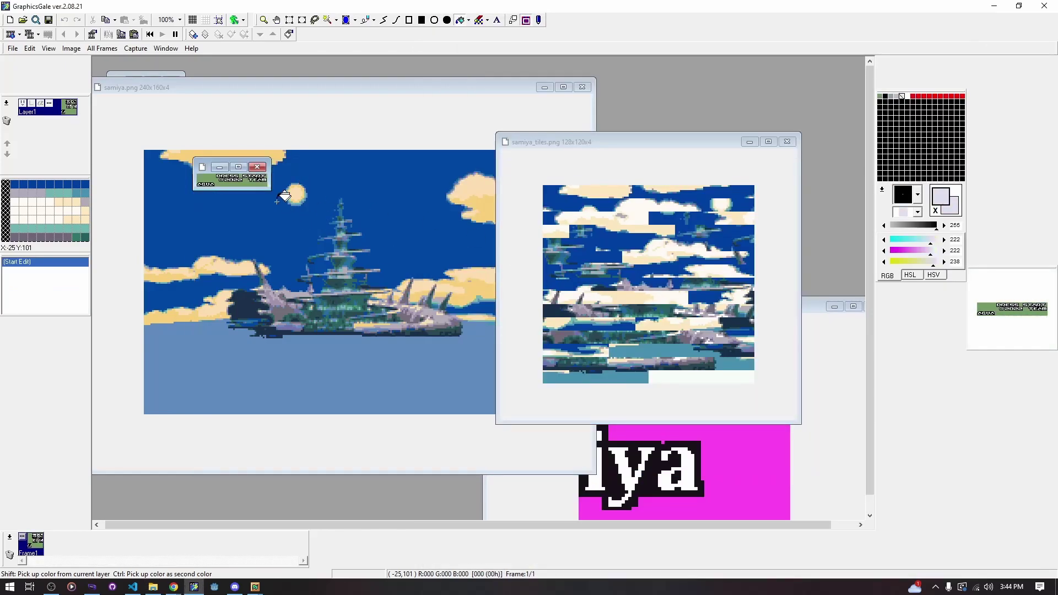
Enlarge the press_start.png window in GraphicsGale and zoom it to 400%.
left_click_drag(269, 192, 543, 359)
key("super")
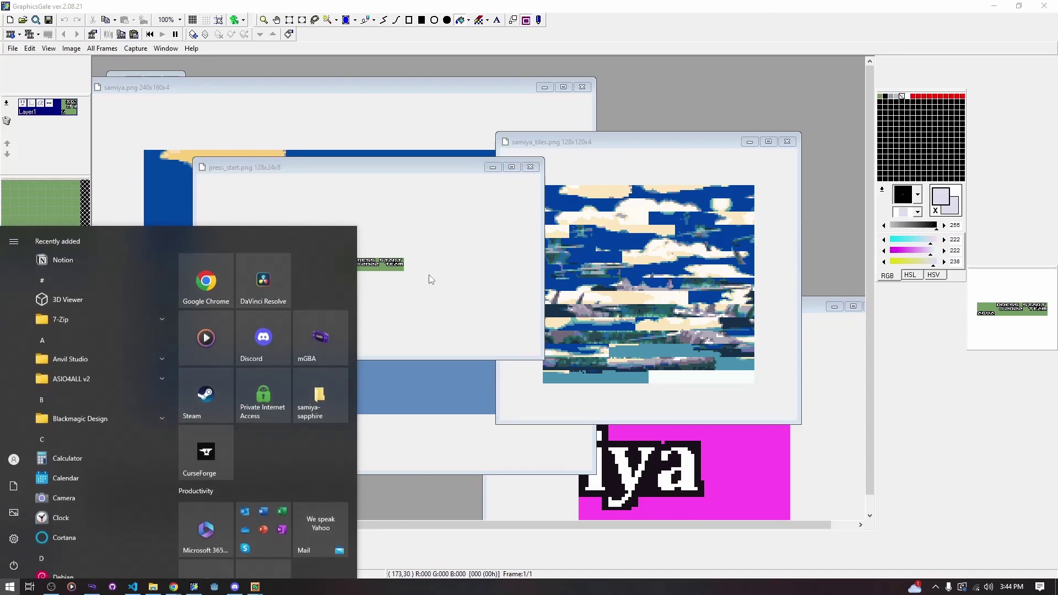
key("Escape")
scroll(354, 283, "up", 3)
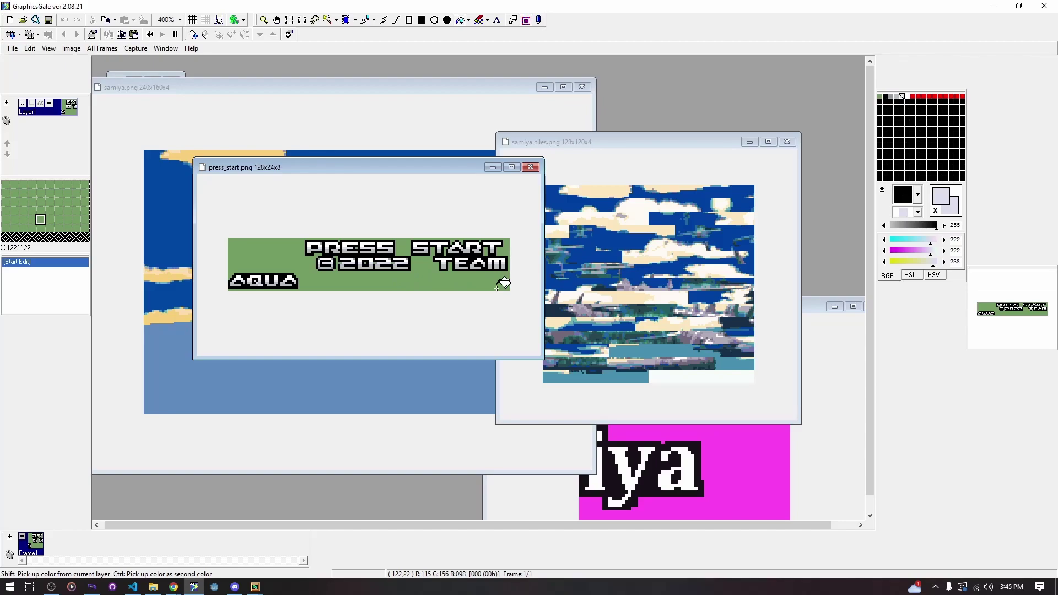
Bring emerald_version.png forward to view the Samiya title lettering, then switch to Visual Studio Code.
left_click(822, 361)
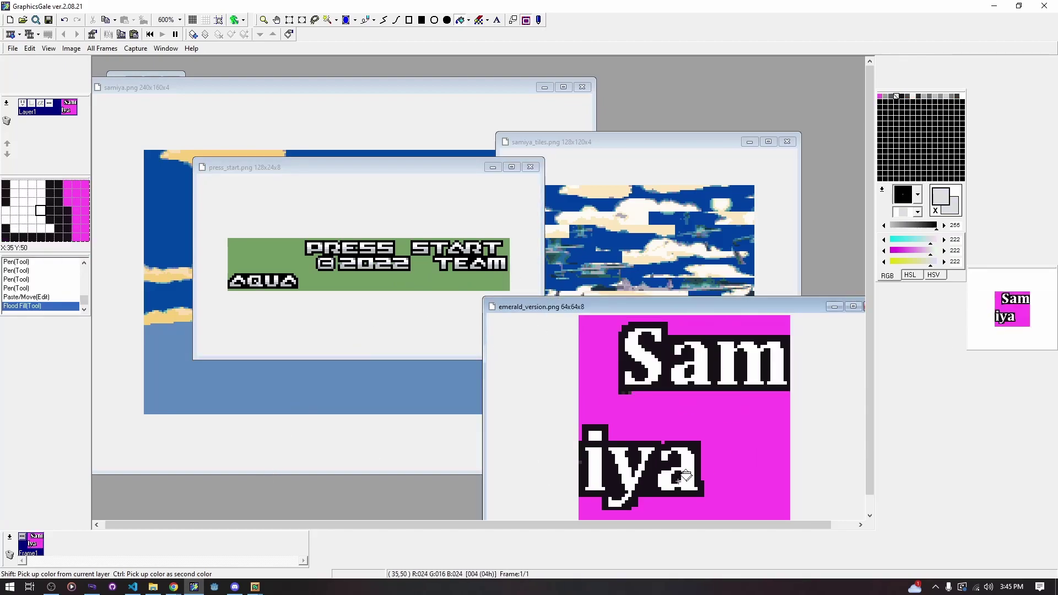
left_click_drag(552, 307, 514, 245)
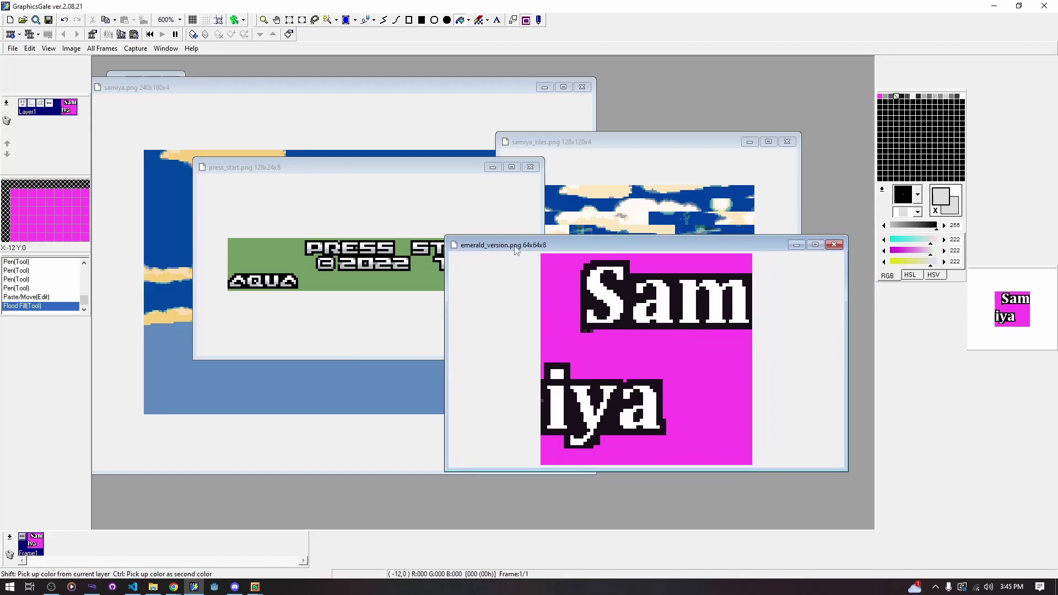
left_click(133, 587)
Open the Working Tree diff of the modified emerald_version.png from Source Control's Changes list.
left_click(364, 28)
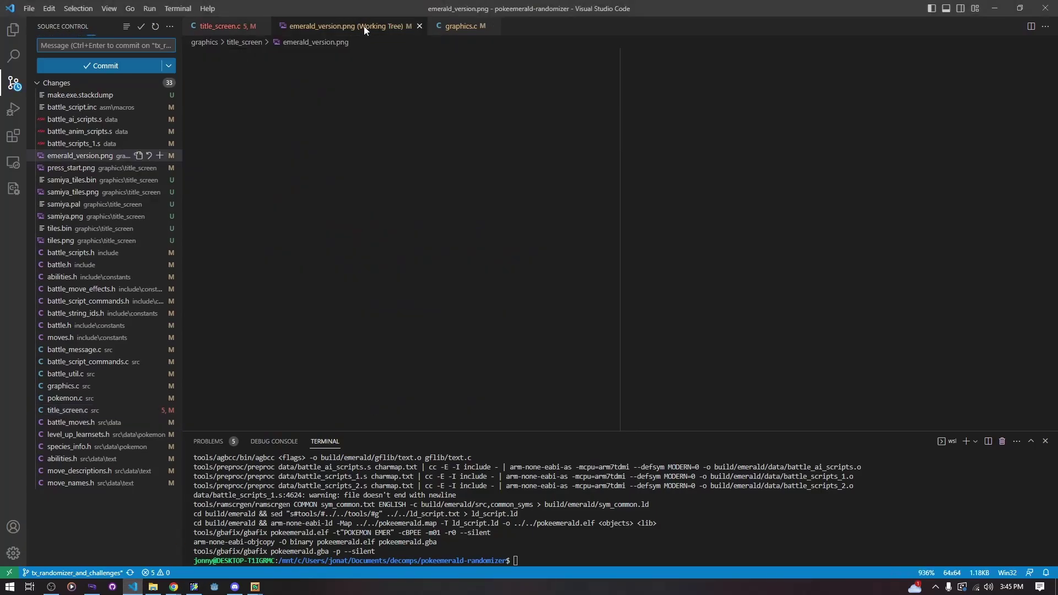